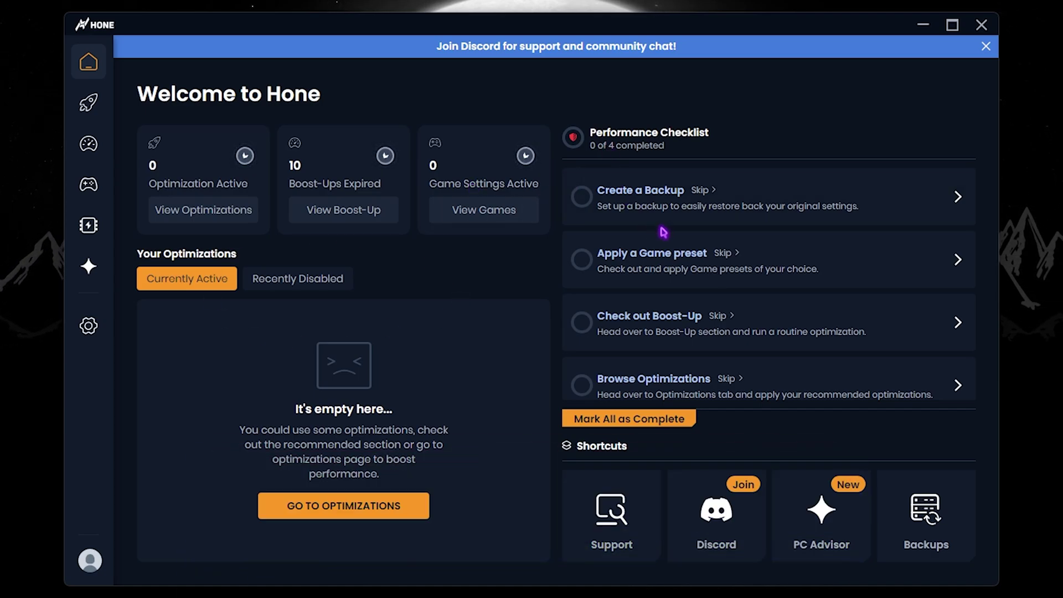
Step: Create a new system settings backup named Hone and return to the home page
left_click(890, 201)
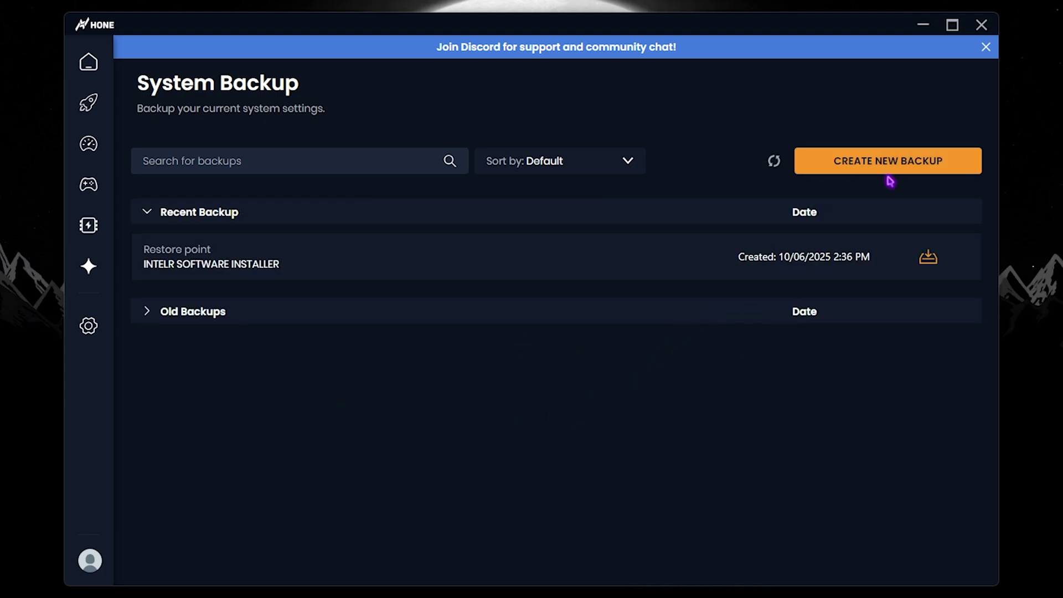
left_click(867, 165)
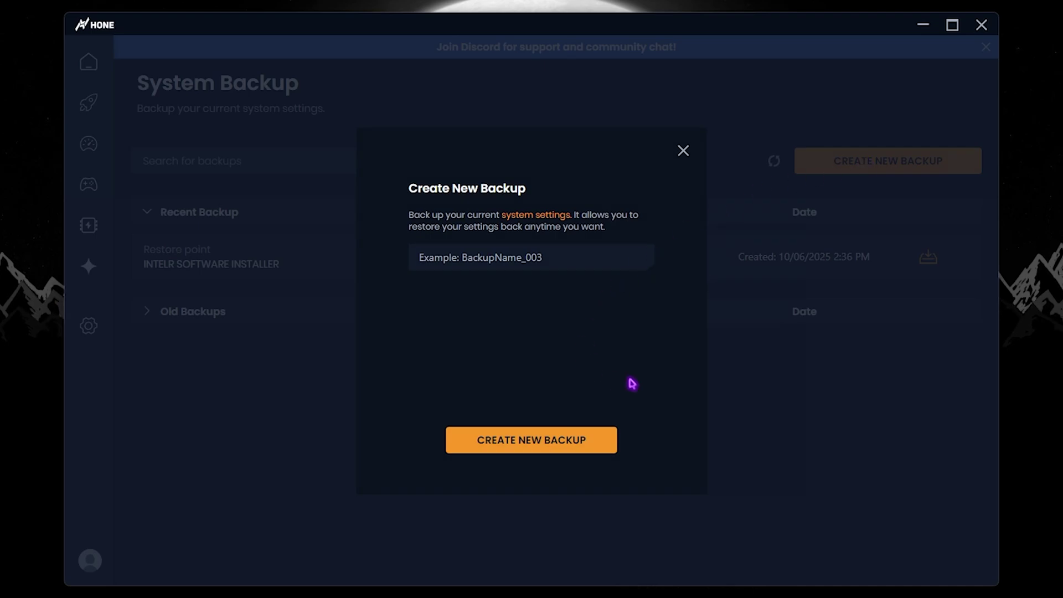
left_click(473, 264)
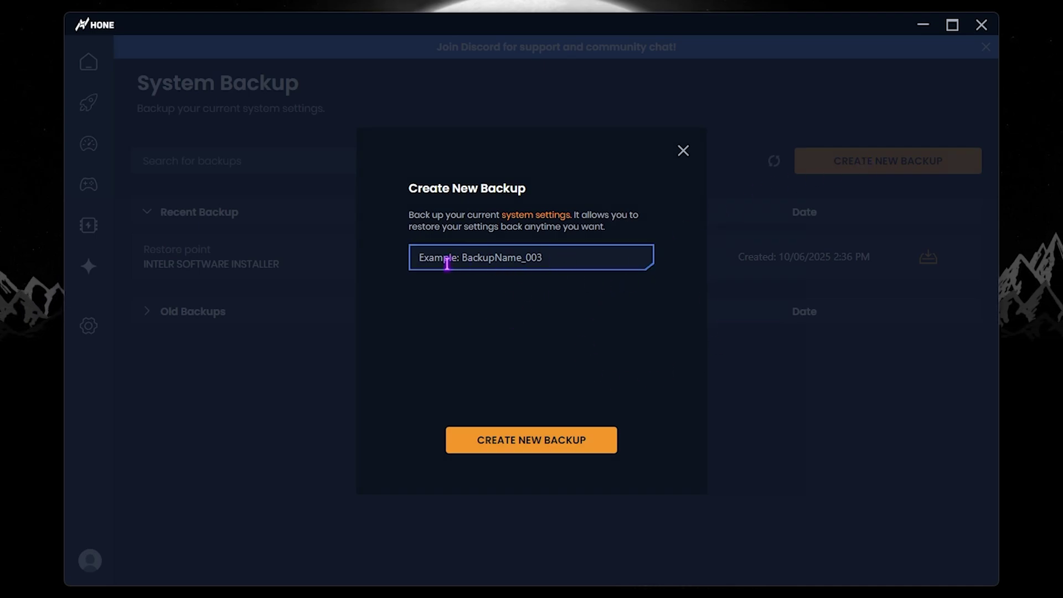
type("Hone")
left_click(570, 443)
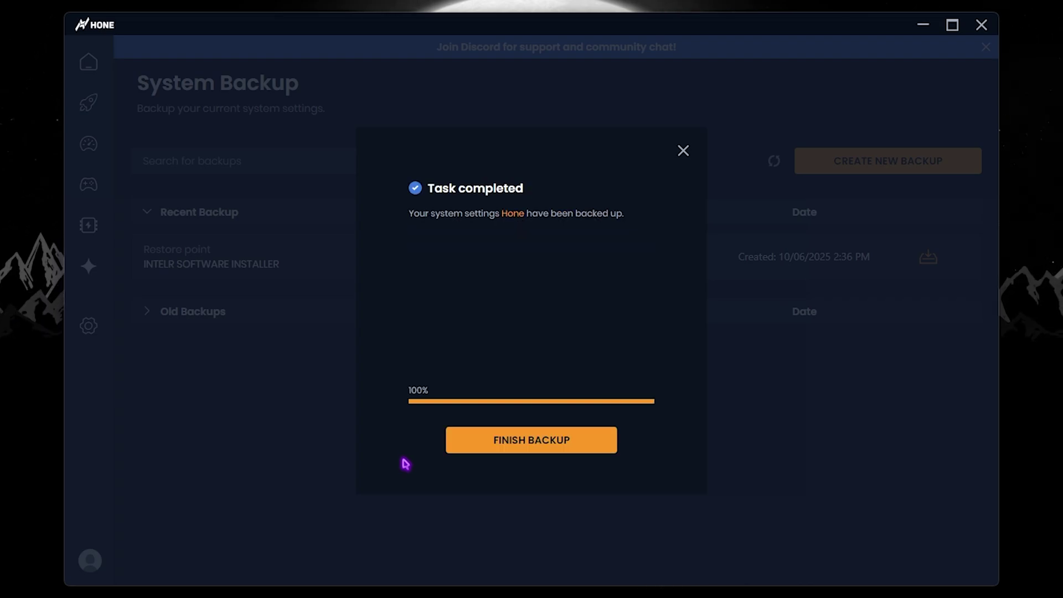
left_click(520, 446)
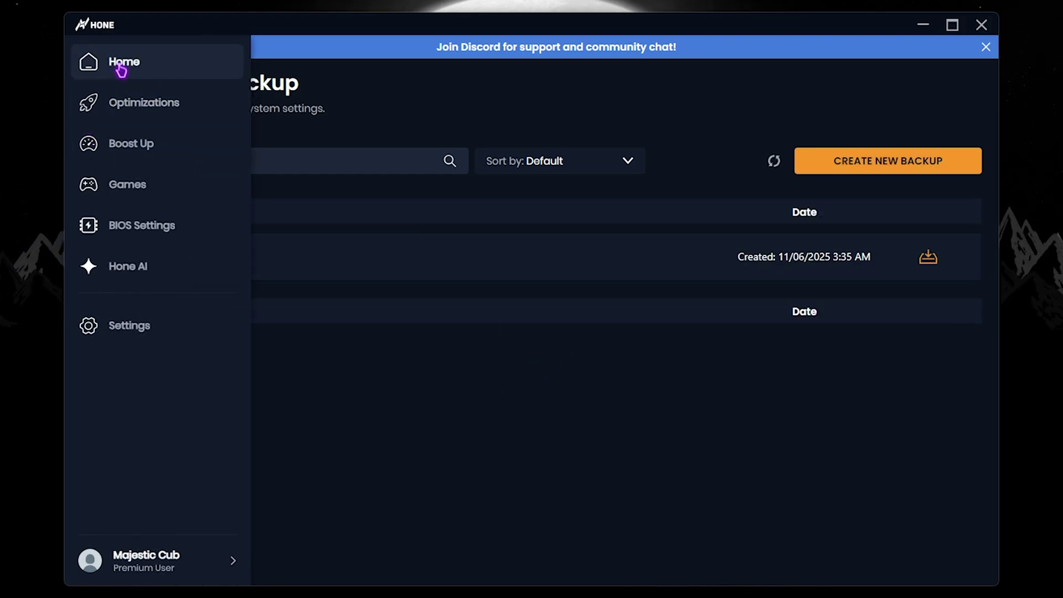
left_click(121, 68)
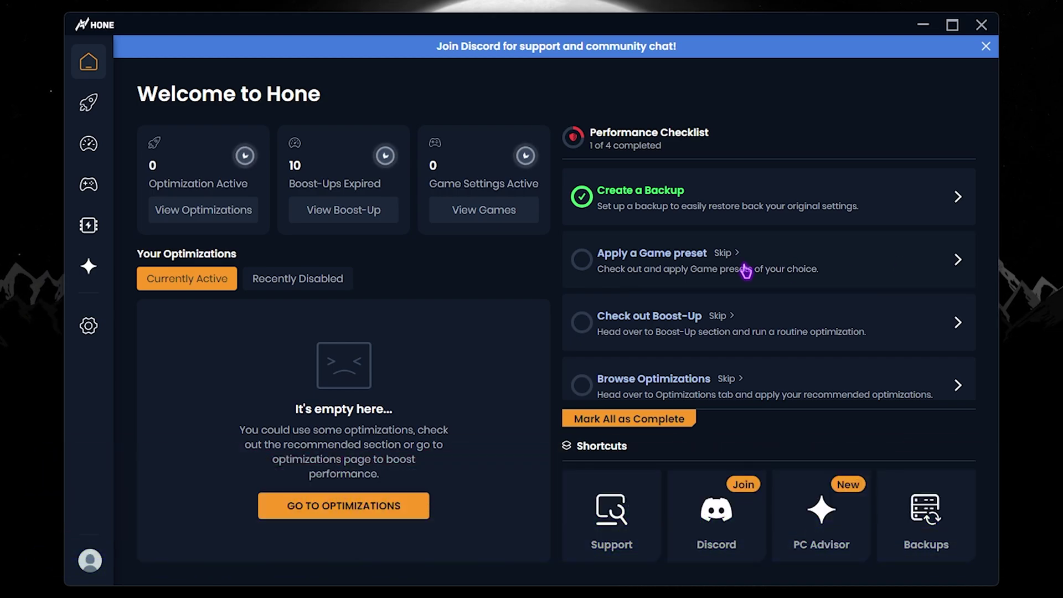
Step: Turn on the Basic optimizations Disable Browser Hardware Acceleration, Disable Boot Effects, Disable Browser Updates and Disable Ease Of Access Settings
left_click(134, 114)
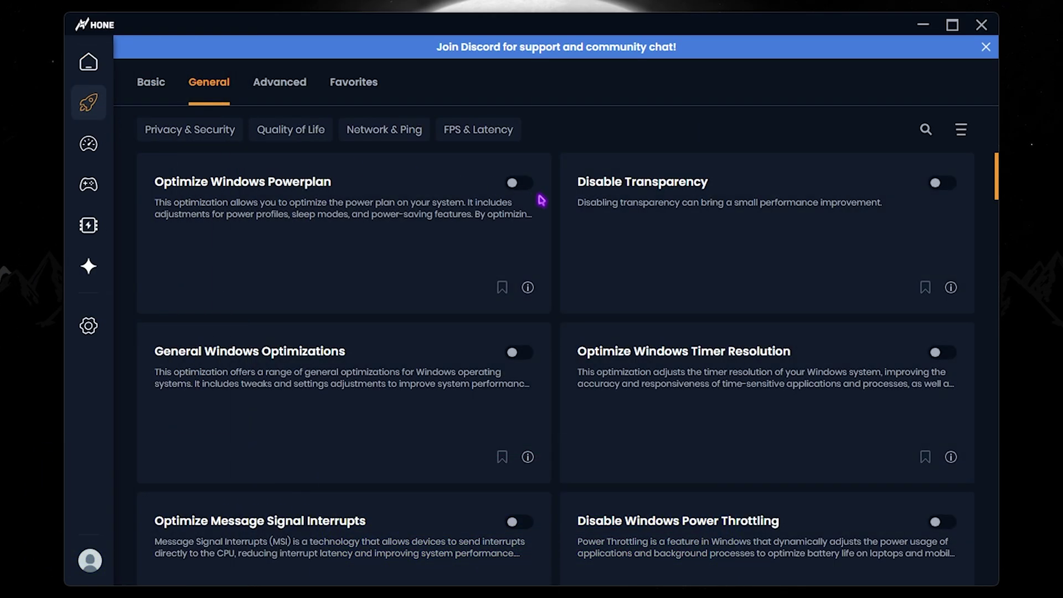
left_click(162, 90)
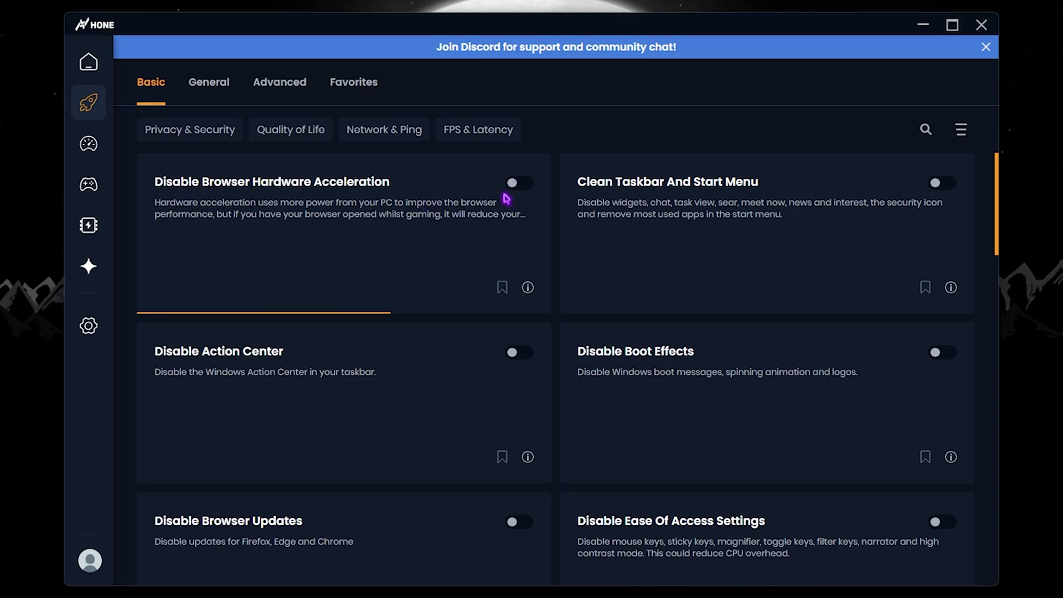
scroll(681, 243, "down", 1)
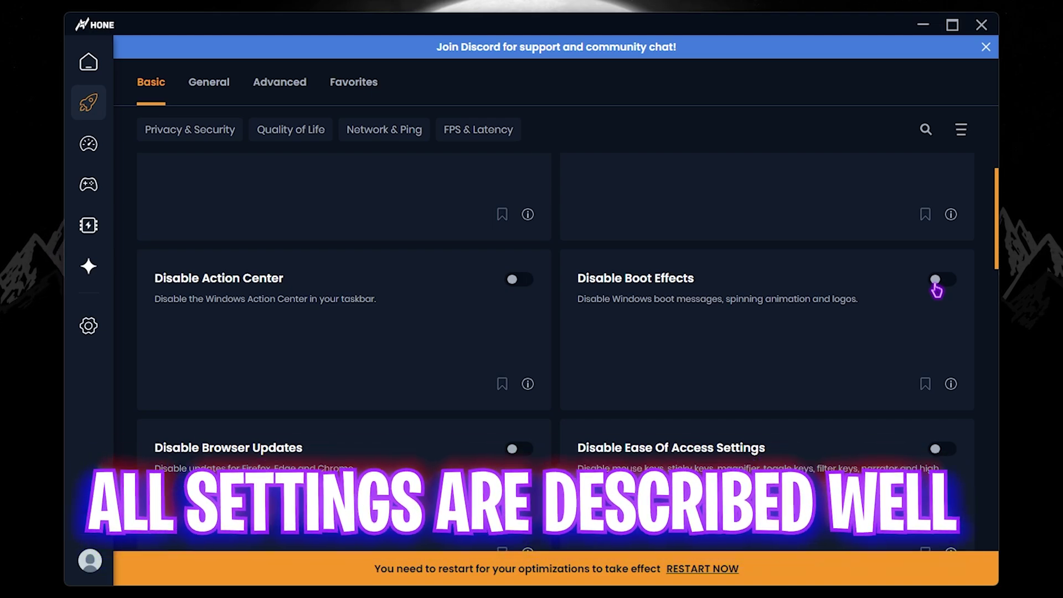
left_click(936, 281)
scroll(243, 381, "down", 1)
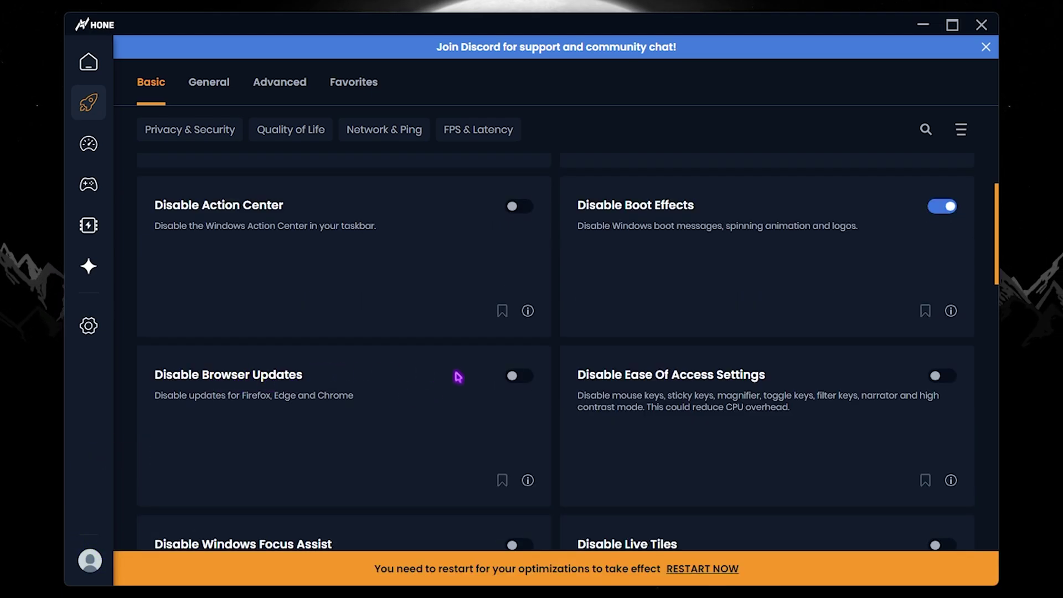
left_click(519, 379)
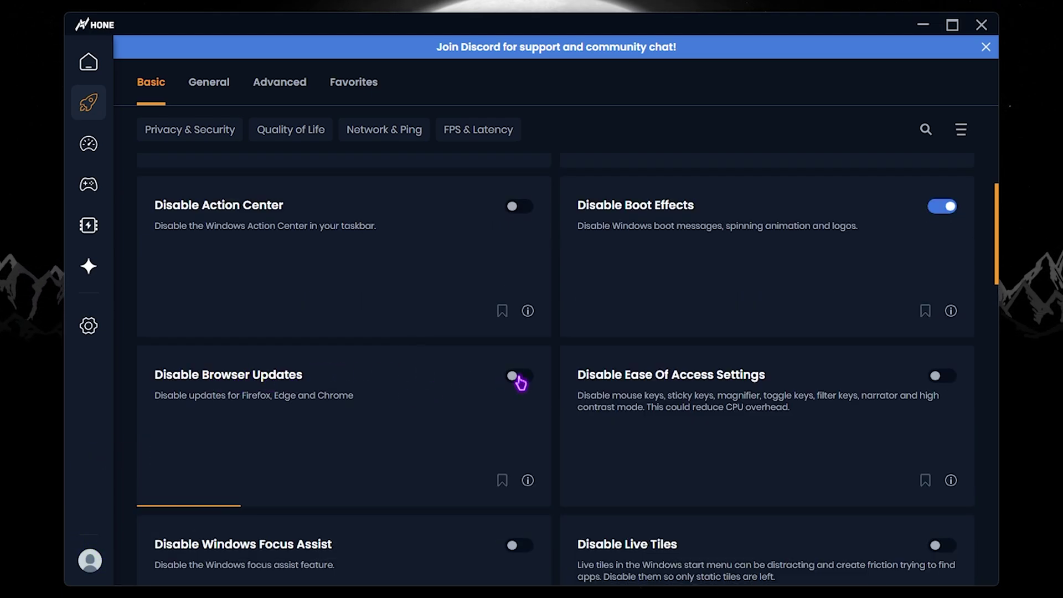
left_click(941, 386)
Step: Turn on the Basic optimizations Disable OneDrive and Disable Sticky Keys
scroll(651, 412, "down", 8)
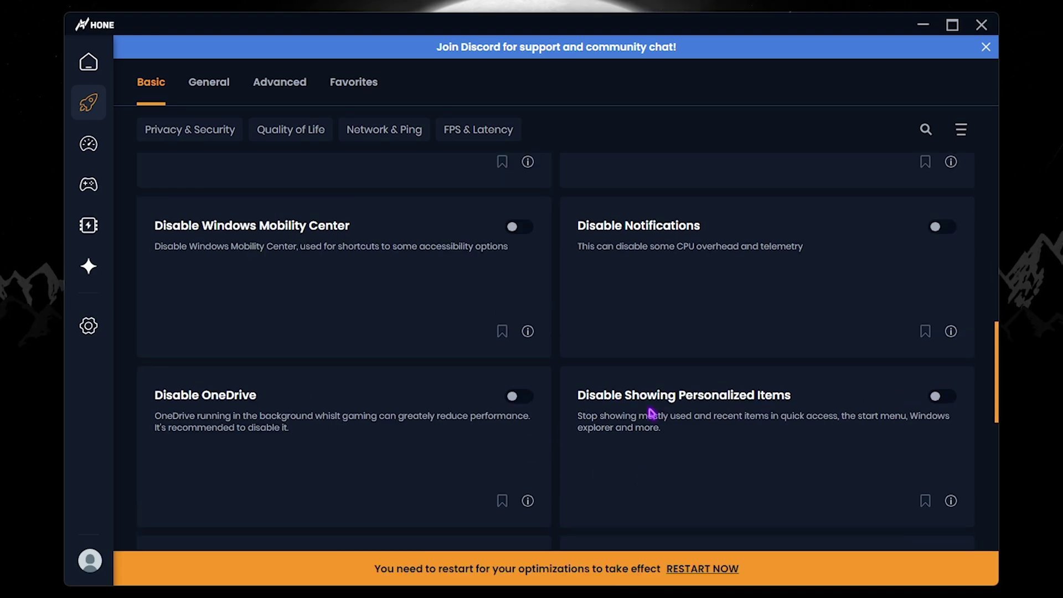
left_click(514, 399)
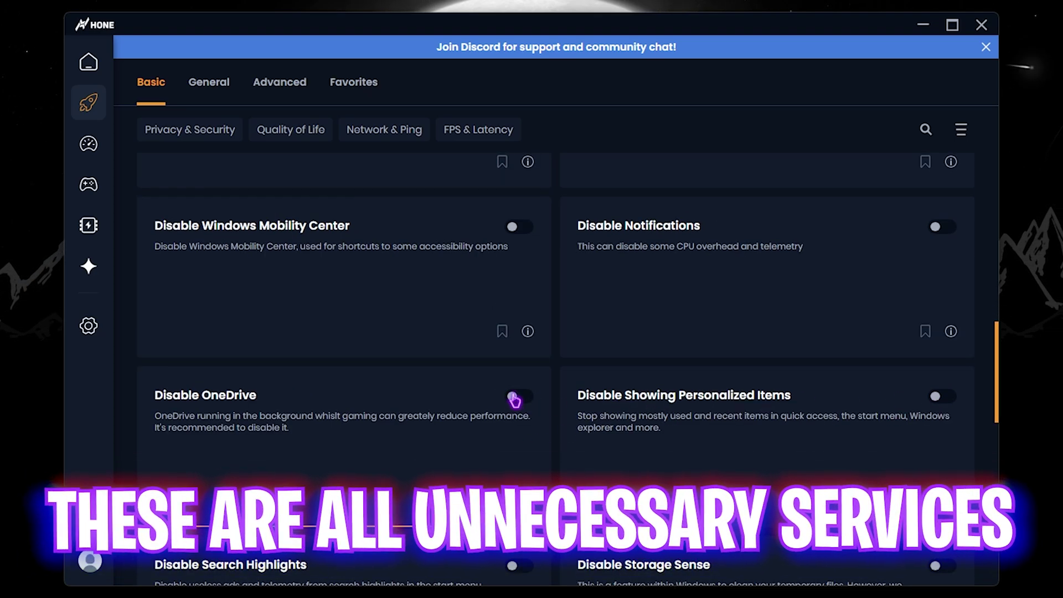
scroll(515, 399, "down", 8)
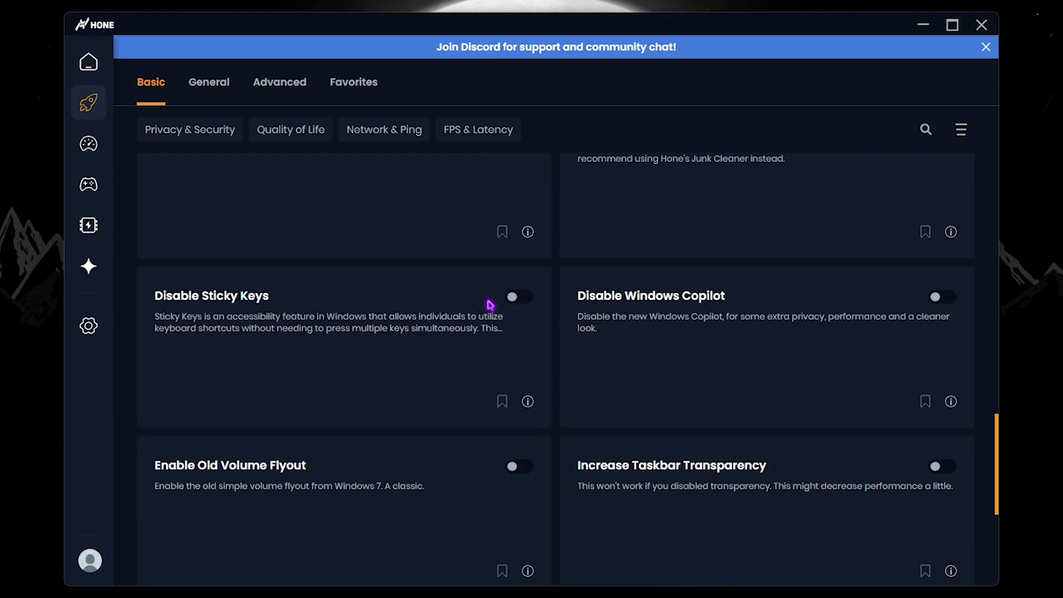
left_click(510, 302)
scroll(504, 332, "down", 5)
Step: Turn on the General optimizations Optimize Windows Powerplan, Disable Transparency, General Windows Optimizations and Optimize Windows Timer Resolution
left_click(225, 95)
scroll(340, 297, "up", 6)
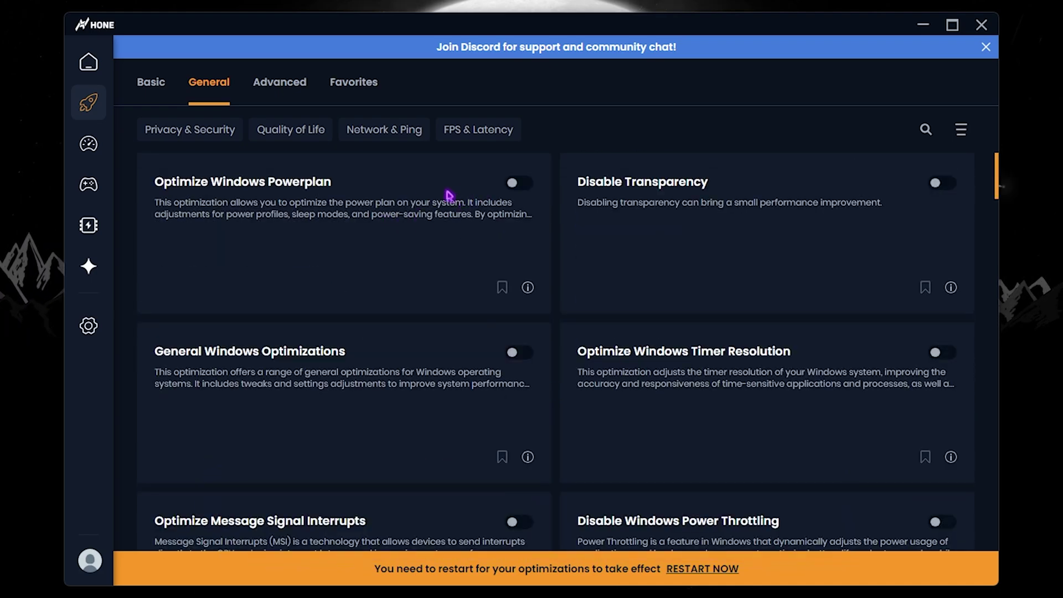
left_click(514, 187)
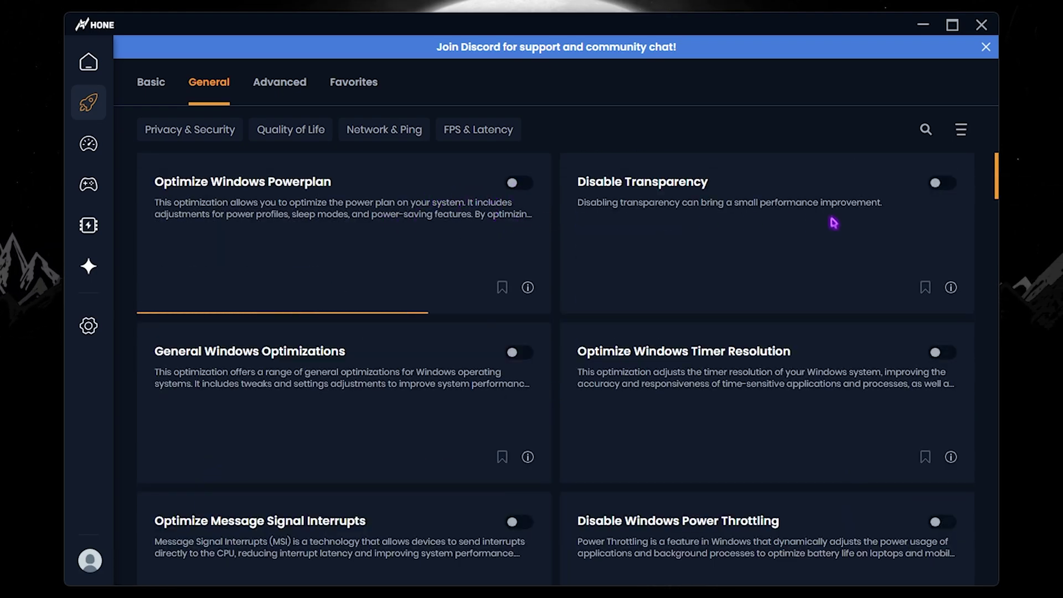
left_click(941, 186)
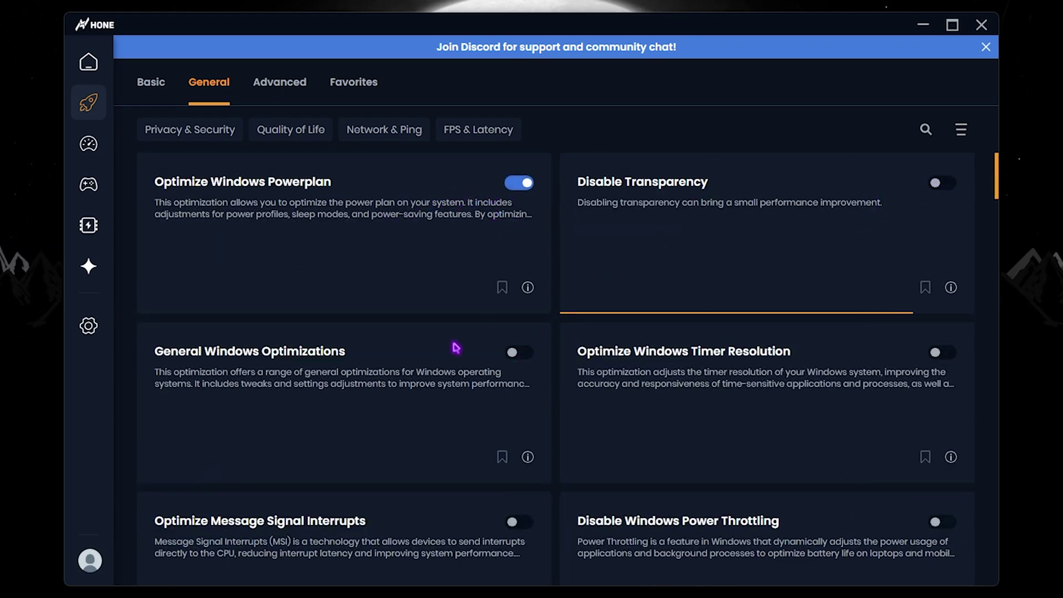
left_click(498, 355)
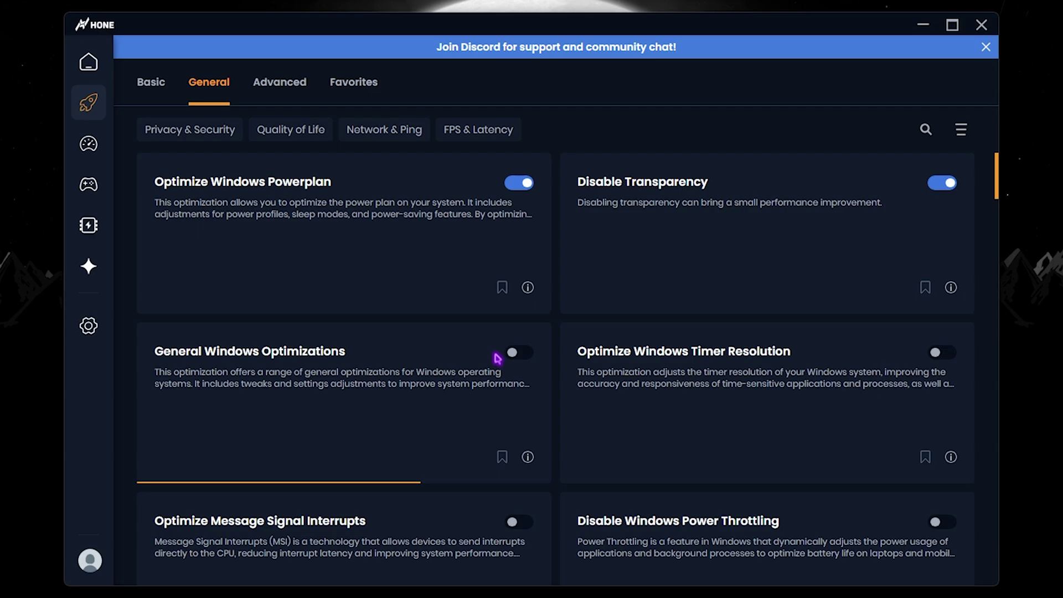
left_click(936, 355)
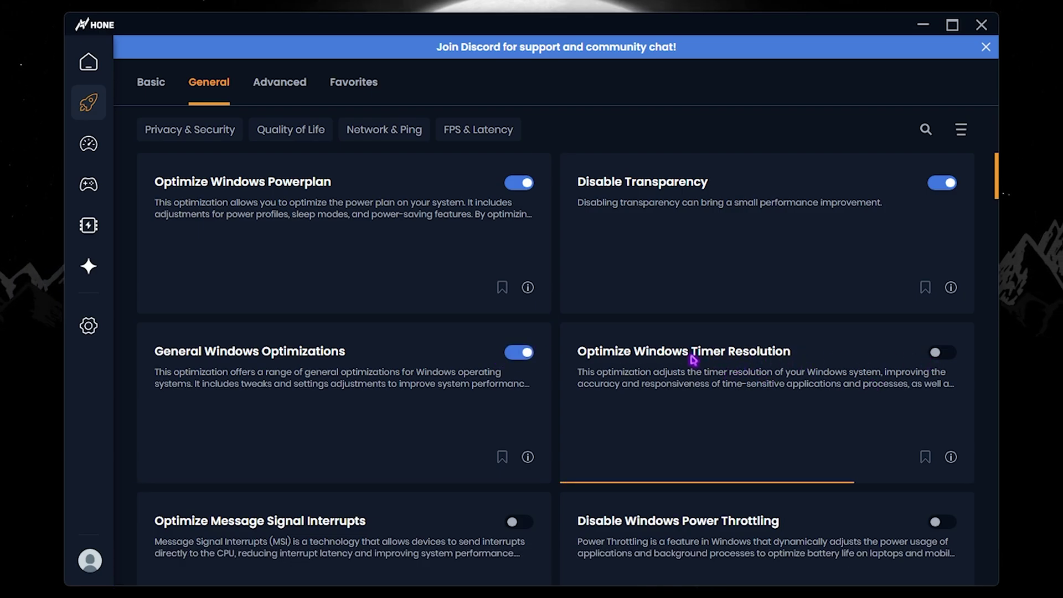
Step: Turn on Optimize Message Signal Interrupts, Disable Windows Power Throttling and Disable Windows GameBar in the General optimizations
scroll(285, 383, "down", 3)
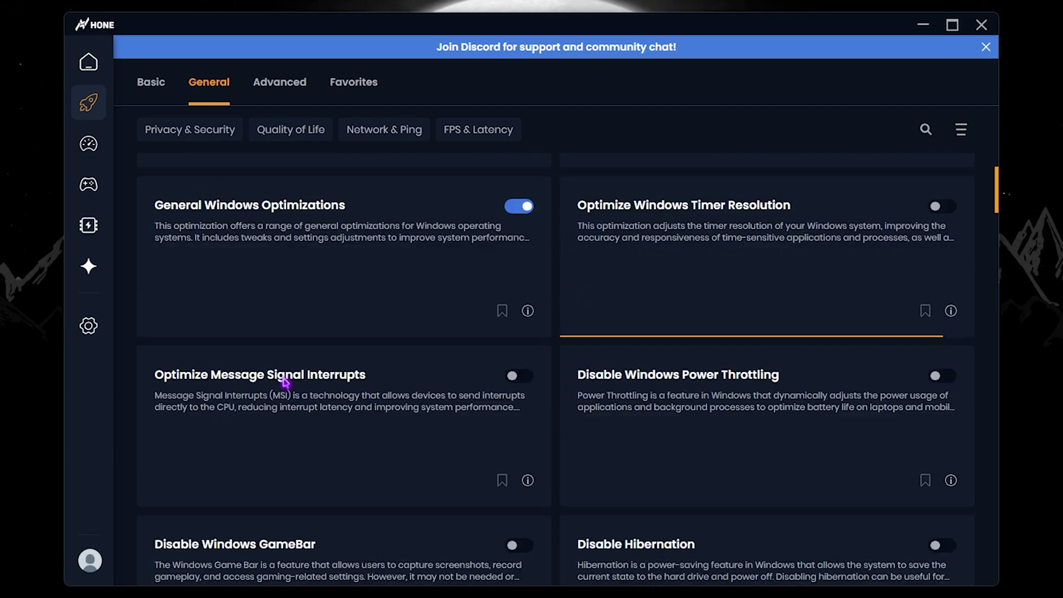
left_click(516, 376)
left_click(940, 376)
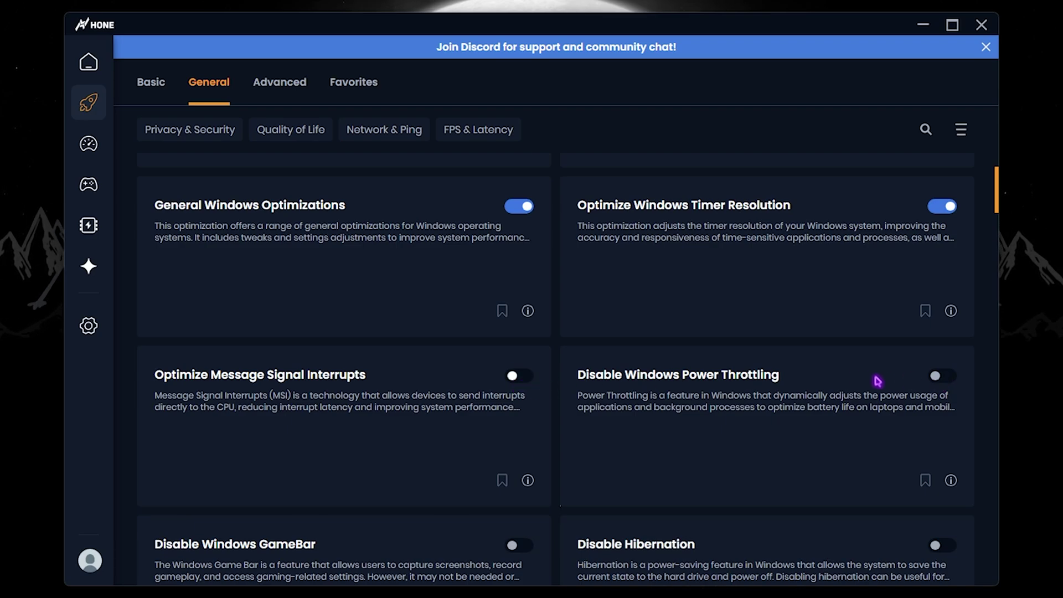
scroll(670, 401, "down", 2)
scroll(669, 399, "down", 2)
left_click(519, 402)
Step: Turn on the General optimizations Optimize Mouse and Remove Network Bandwidth Limits
scroll(933, 408, "down", 6)
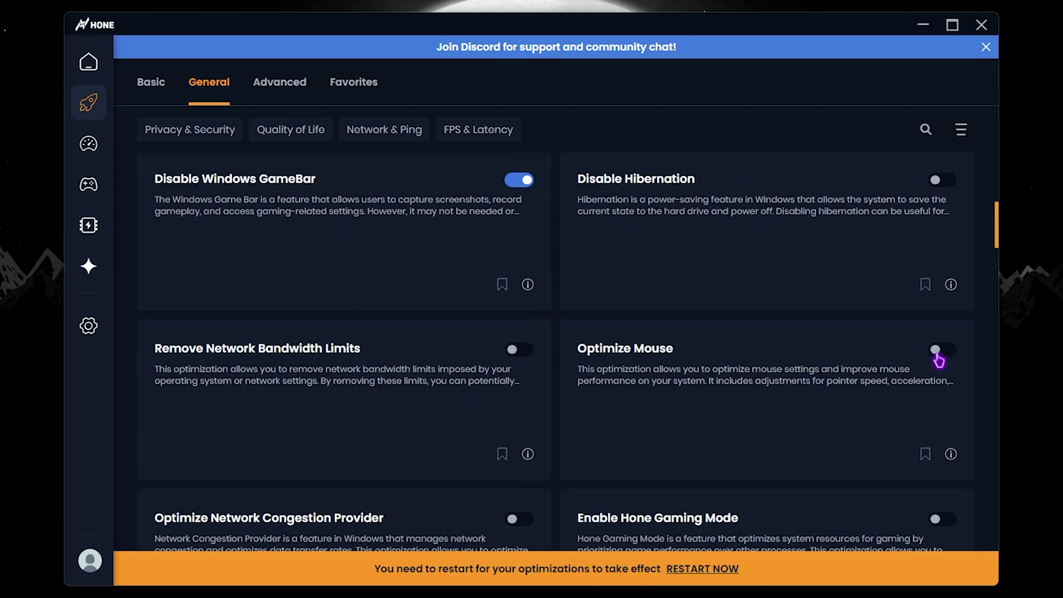
left_click(936, 350)
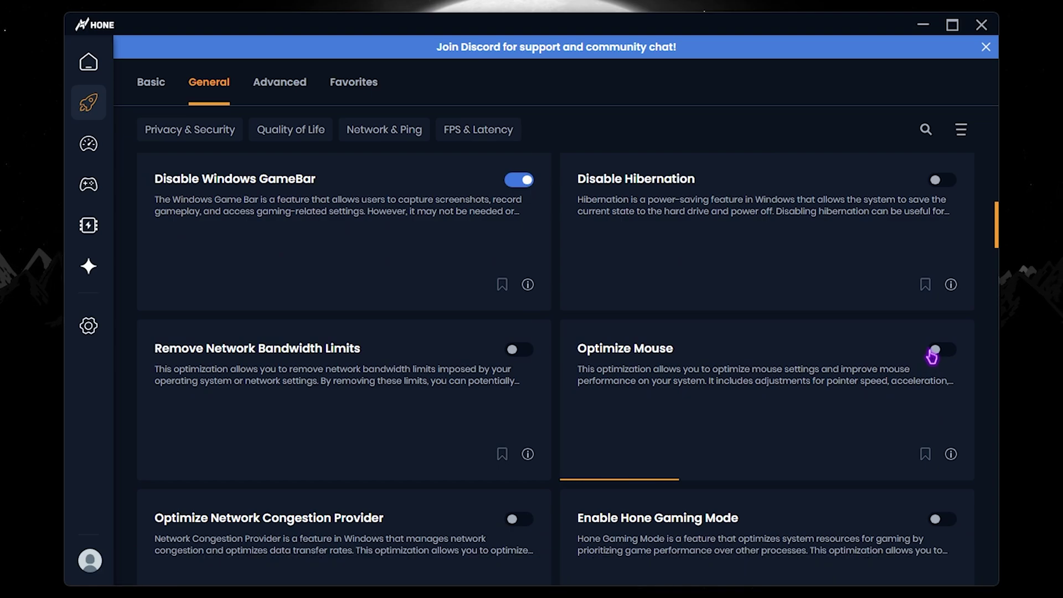
left_click(516, 350)
Step: Turn on Gaming Optimizations, Optimize I/O Operations, Disable Taskbar And Start Menu Telemetry and Disable Power Saving Features in the General optimizations
scroll(523, 357, "down", 10)
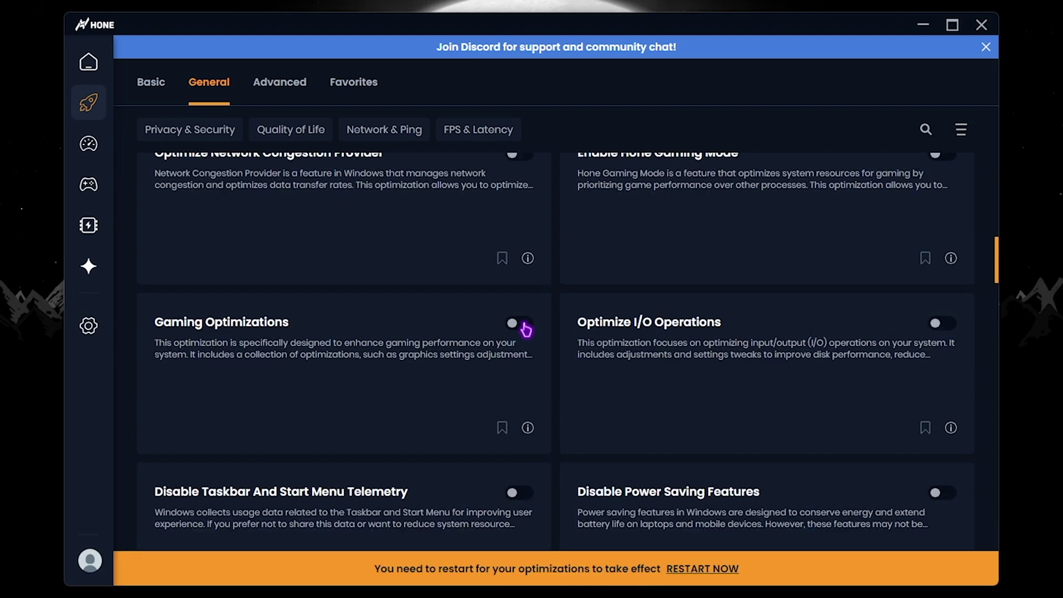
left_click(523, 327)
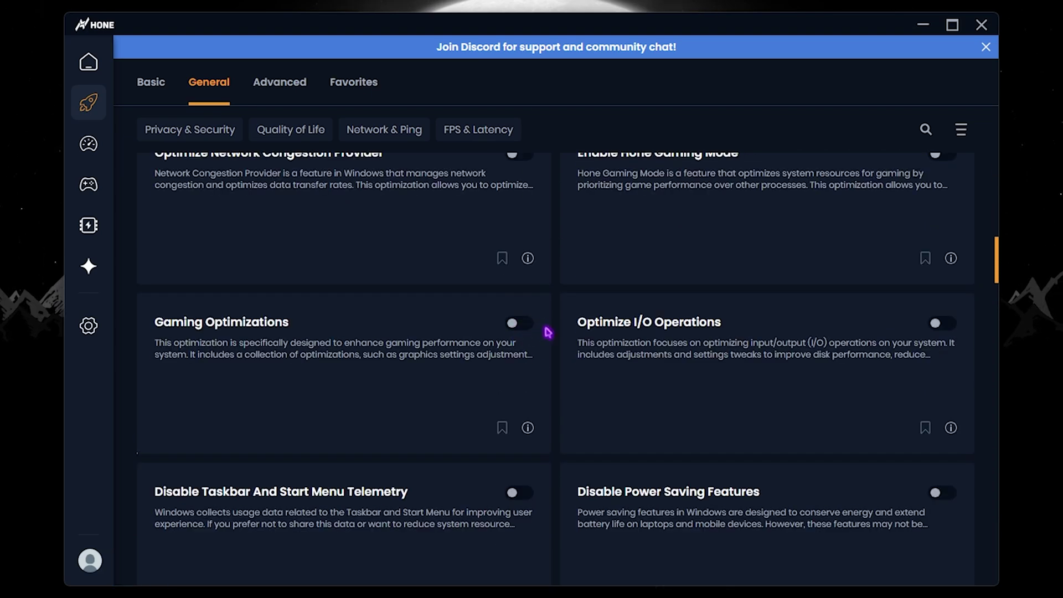
left_click(936, 324)
scroll(752, 333, "down", 3)
left_click(514, 357)
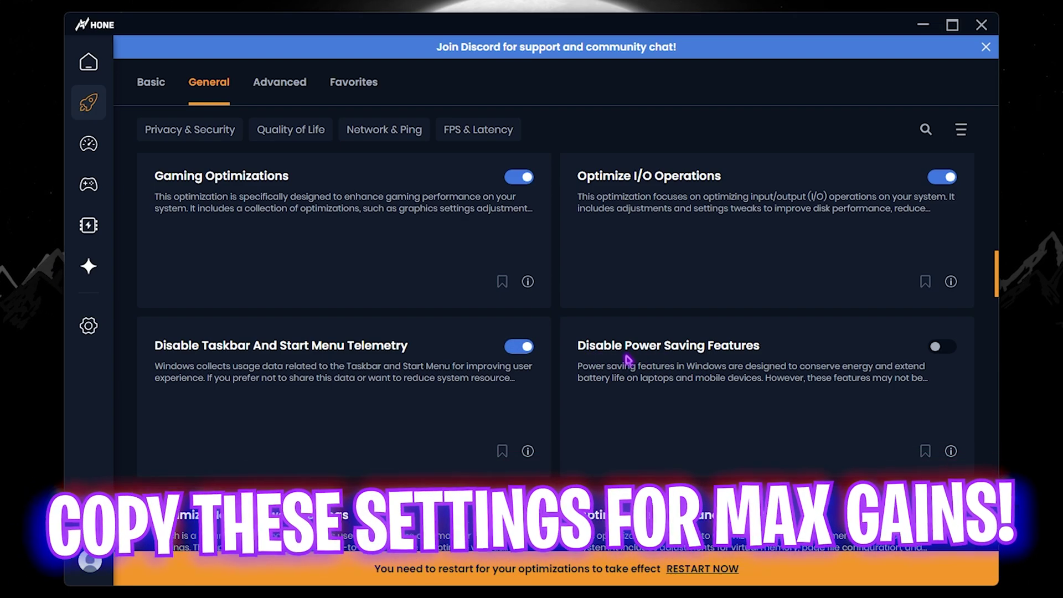
left_click(936, 347)
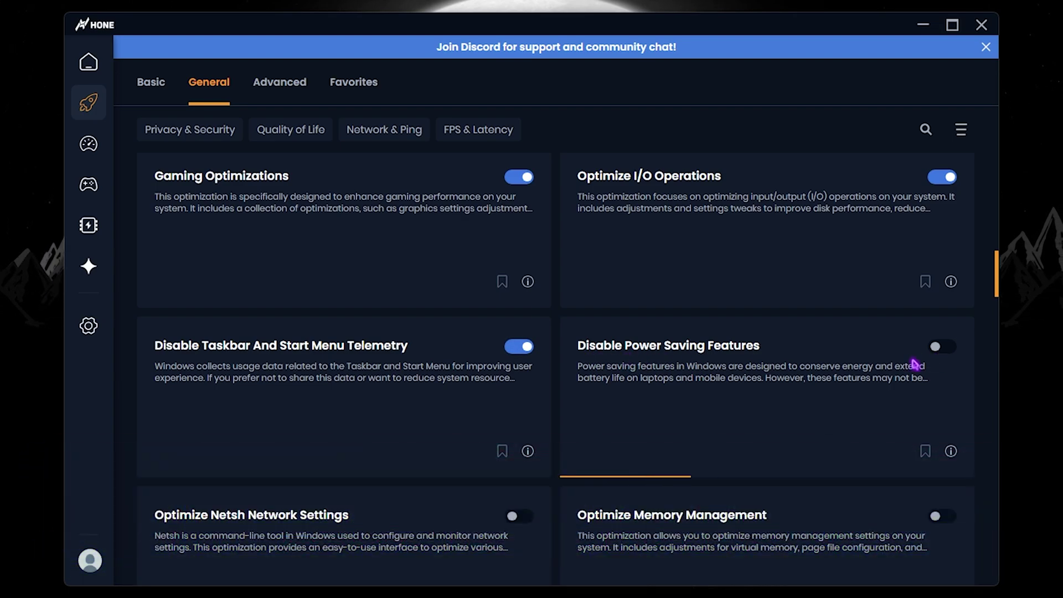
Step: Turn on the General optimizations Optimize Netsh Network Settings, Optimize Memory Management, Optimize Device Affinities and Disable Cortana
scroll(169, 359, "down", 3)
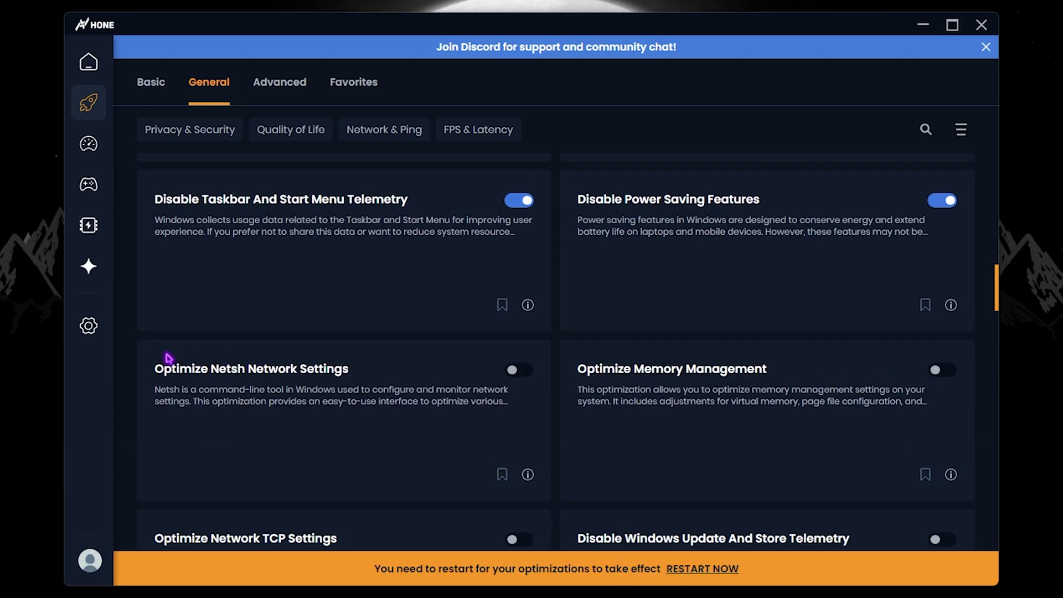
left_click(511, 375)
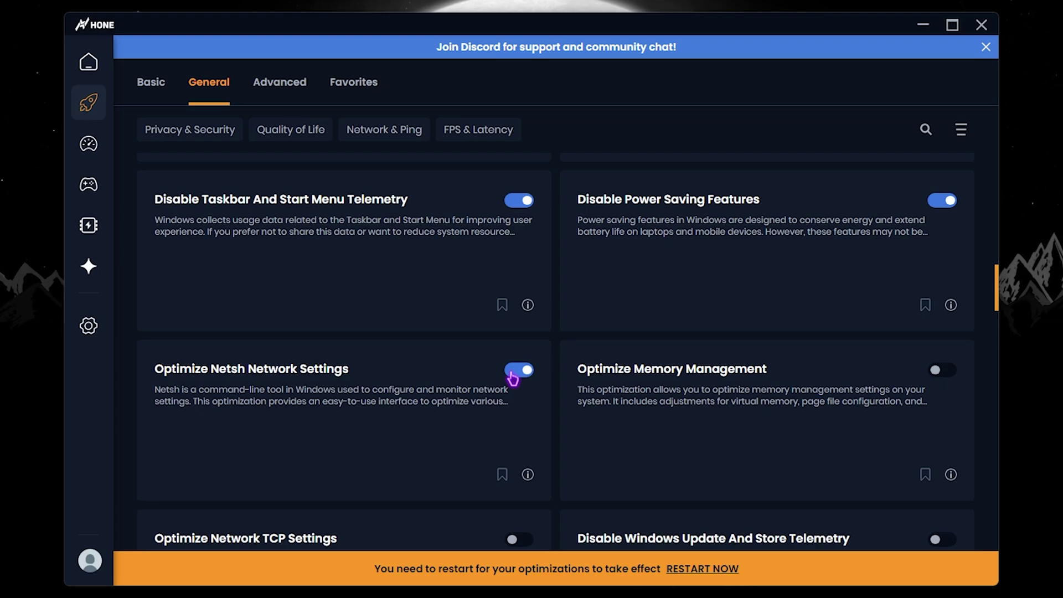
left_click(945, 377)
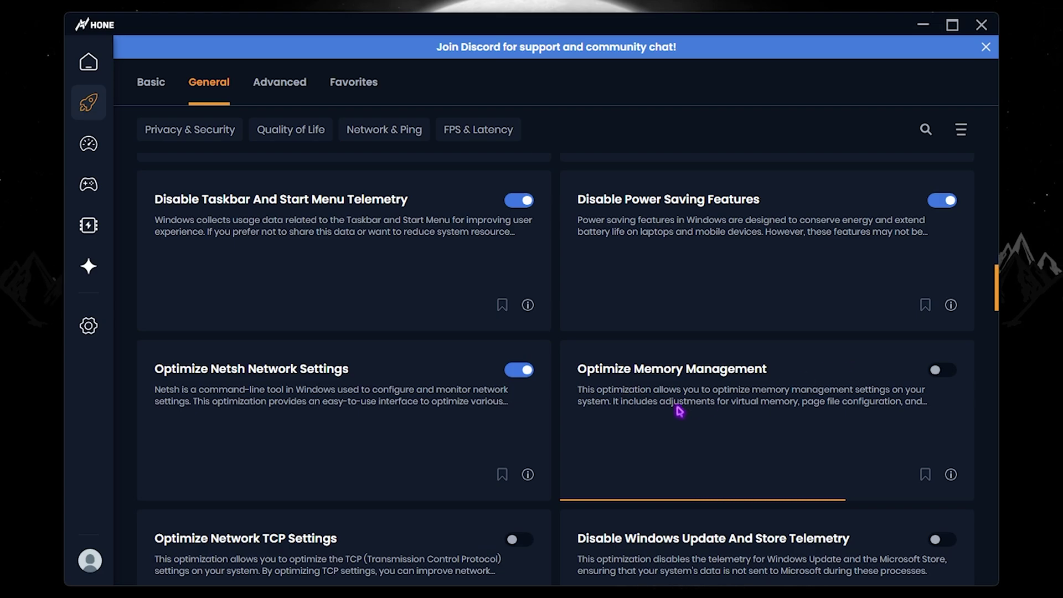
scroll(515, 347, "down", 5)
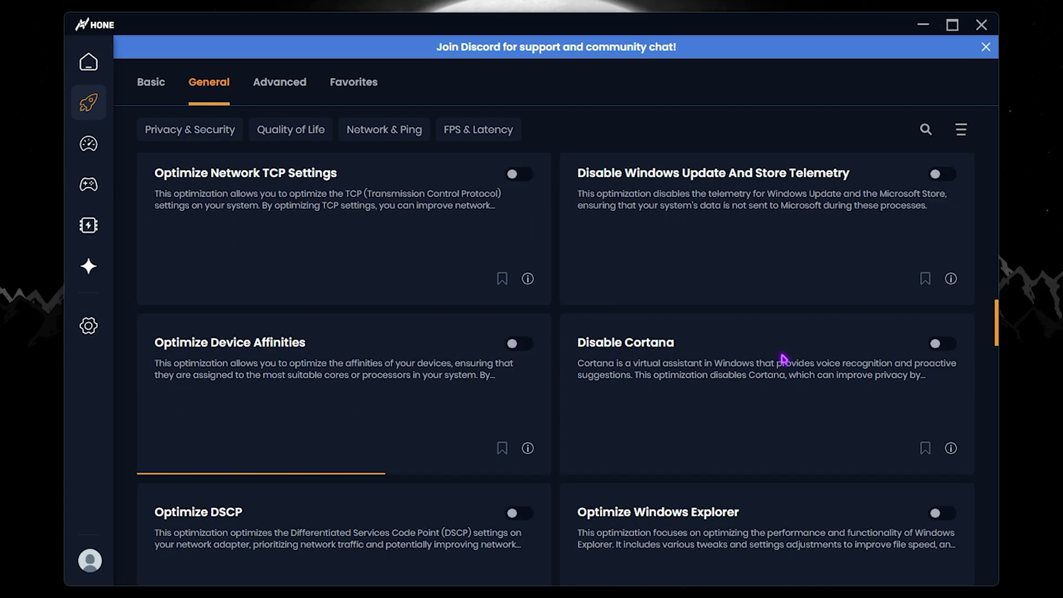
left_click(934, 353)
Step: Turn on General Privacy Optimizations, Disable Mitigations, Optimize Drives and Optimize Network Adapter Settings in the General optimizations
scroll(464, 396, "down", 4)
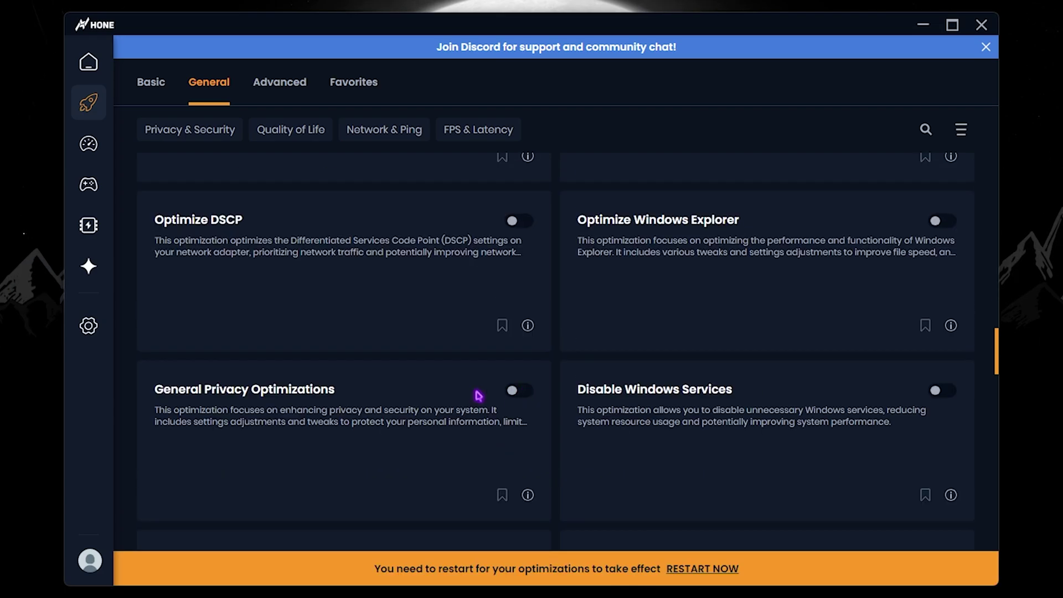
left_click(512, 393)
scroll(720, 371, "down", 3)
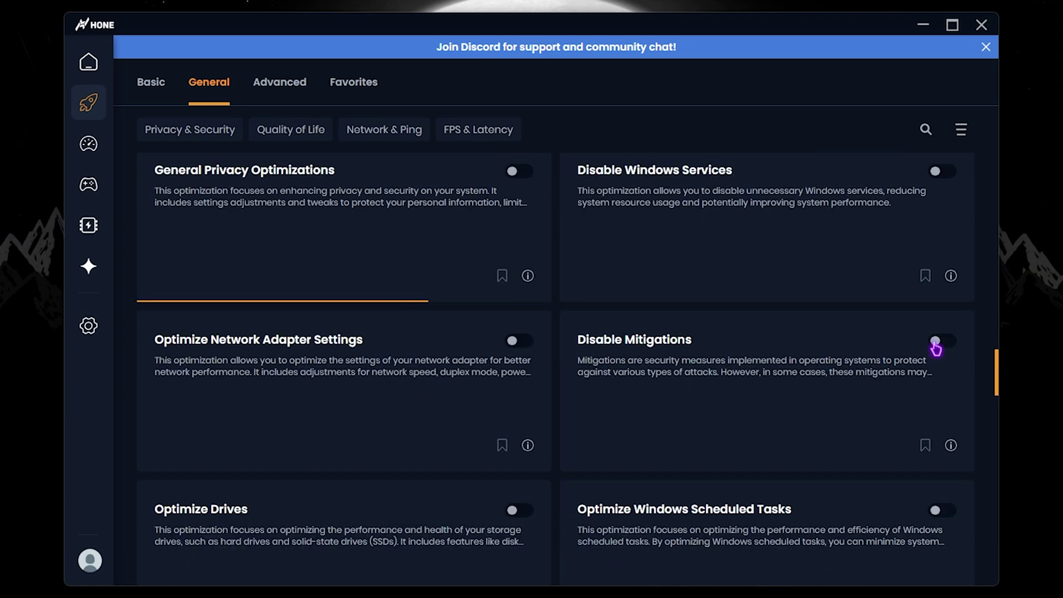
left_click(936, 340)
scroll(514, 370, "down", 2)
left_click(513, 365)
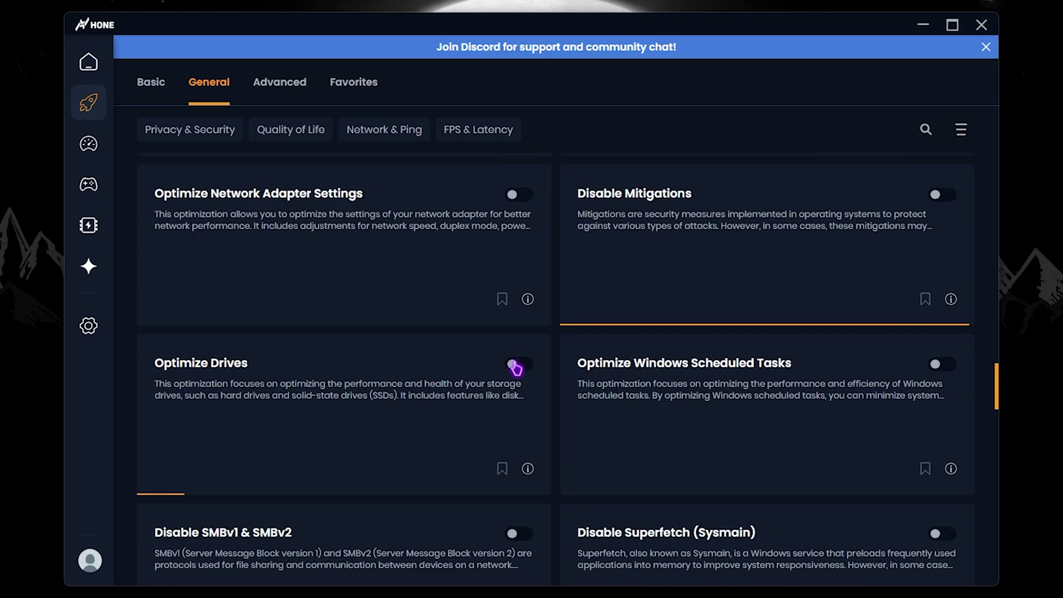
left_click(514, 198)
scroll(198, 322, "down", 3)
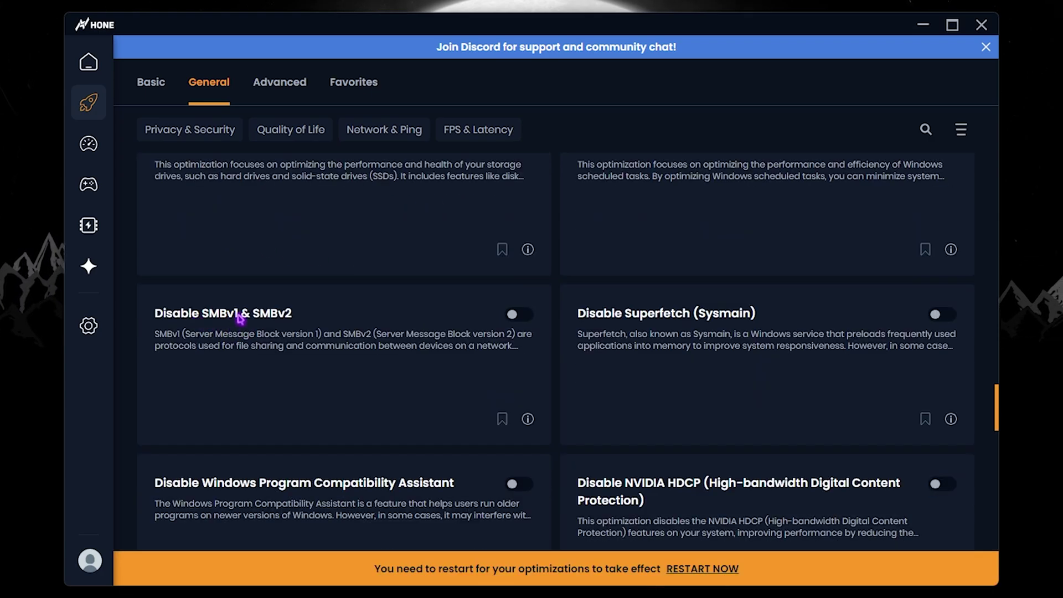
Step: Turn on the General optimizations Disable SMBv1 & SMBv2, Disable Superfetch (Sysmain) and Disable NVIDIA HDCP
left_click(520, 320)
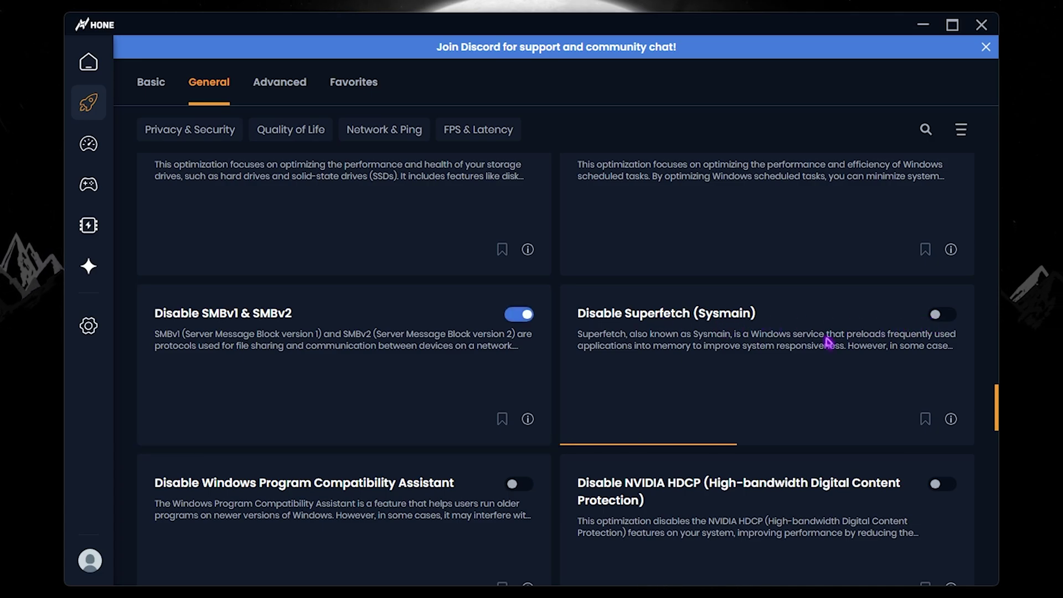
scroll(829, 342, "down", 4)
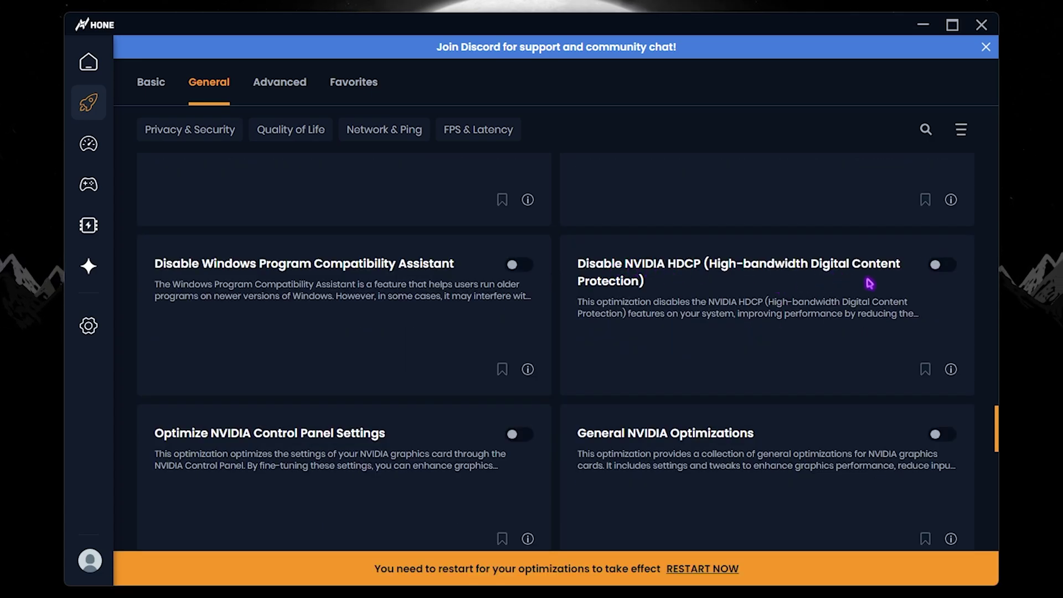
left_click(935, 269)
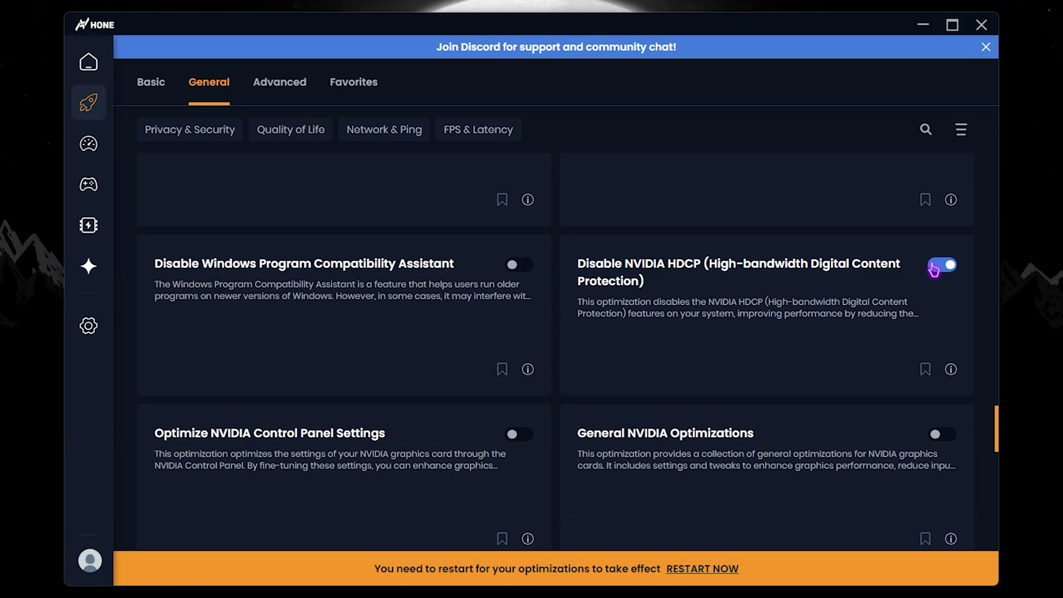
Step: Turn on Disable Task Offload, Disable Xbox, Disable Windows Insider and Disable Fax And Print in the General optimizations
scroll(291, 428, "down", 6)
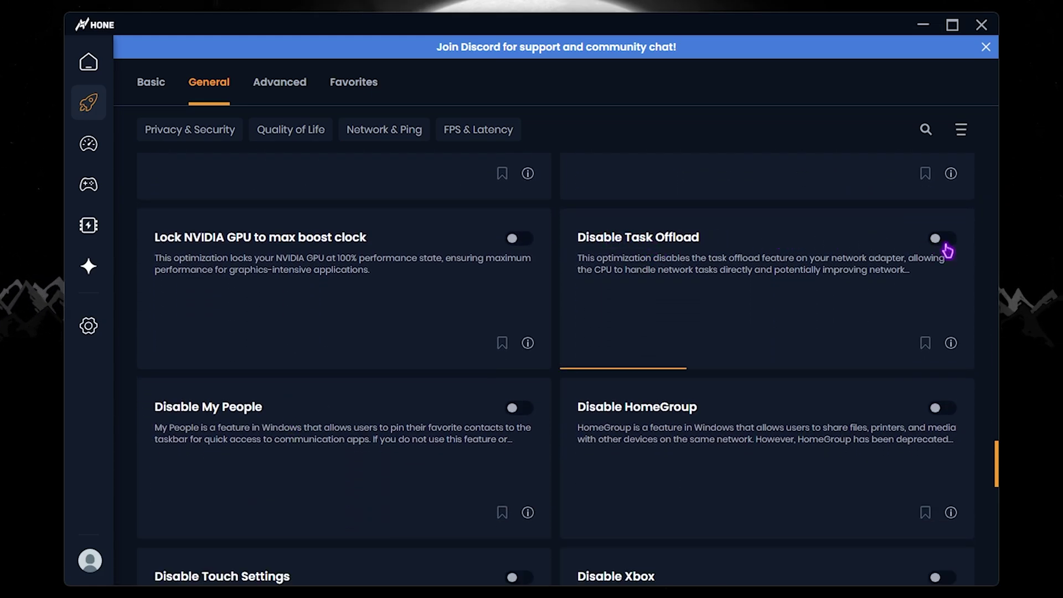
scroll(944, 249, "down", 4)
left_click(938, 360)
scroll(515, 338, "down", 6)
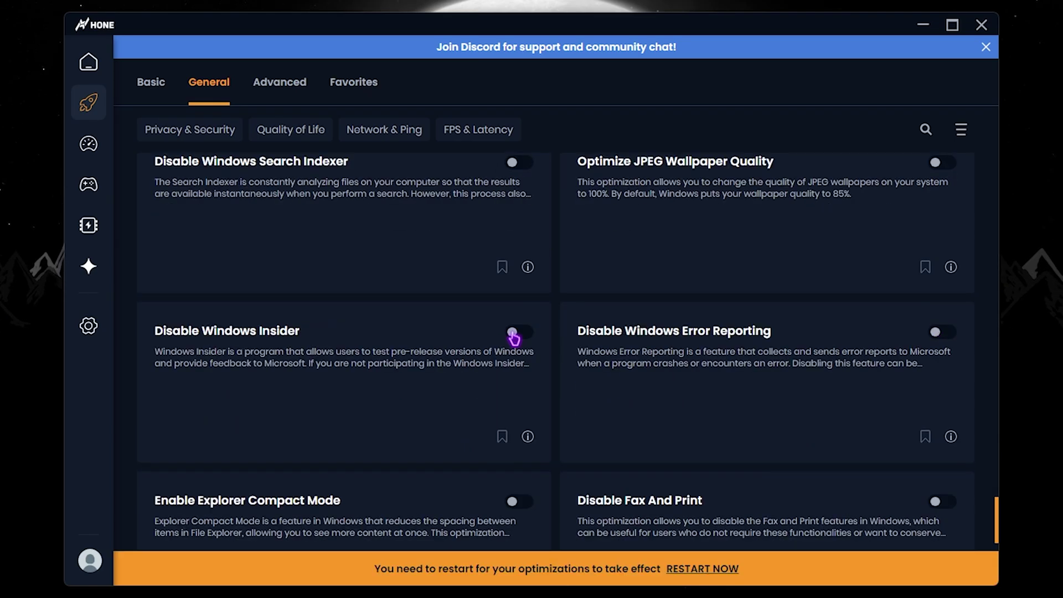
left_click(513, 334)
scroll(461, 410, "down", 2)
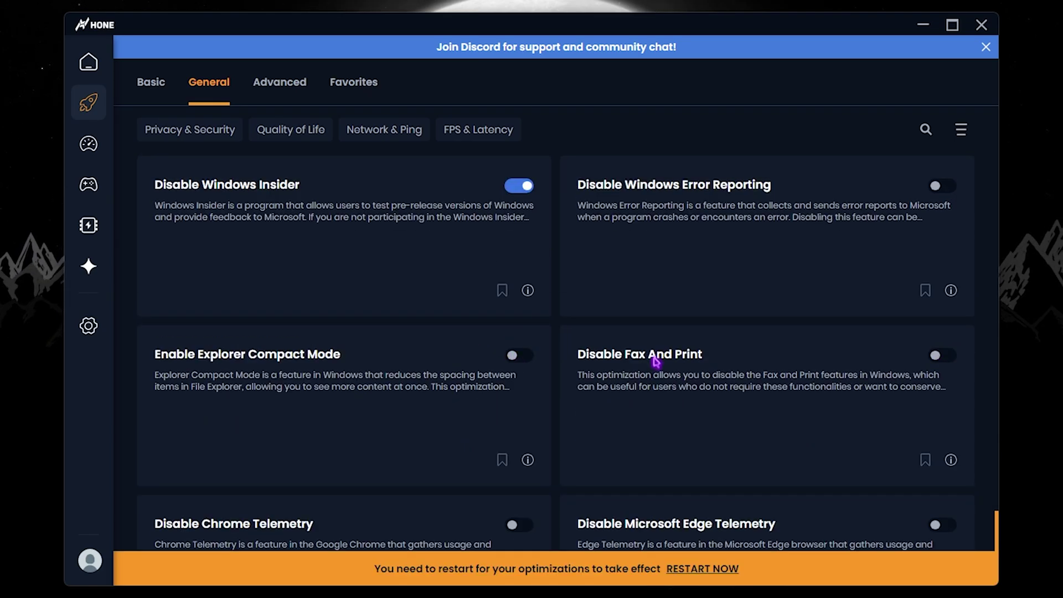
left_click(935, 358)
Step: Turn on the General optimizations that disable Chrome, Microsoft Edge, NVIDIA, Firefox and Microsoft Office telemetry
scroll(500, 237, "down", 4)
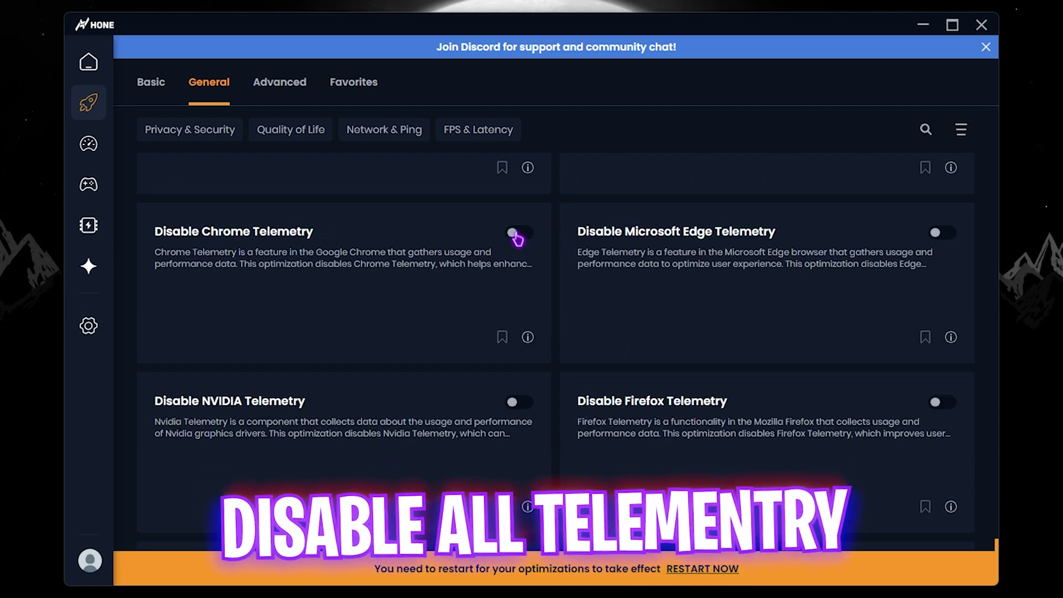
left_click(513, 235)
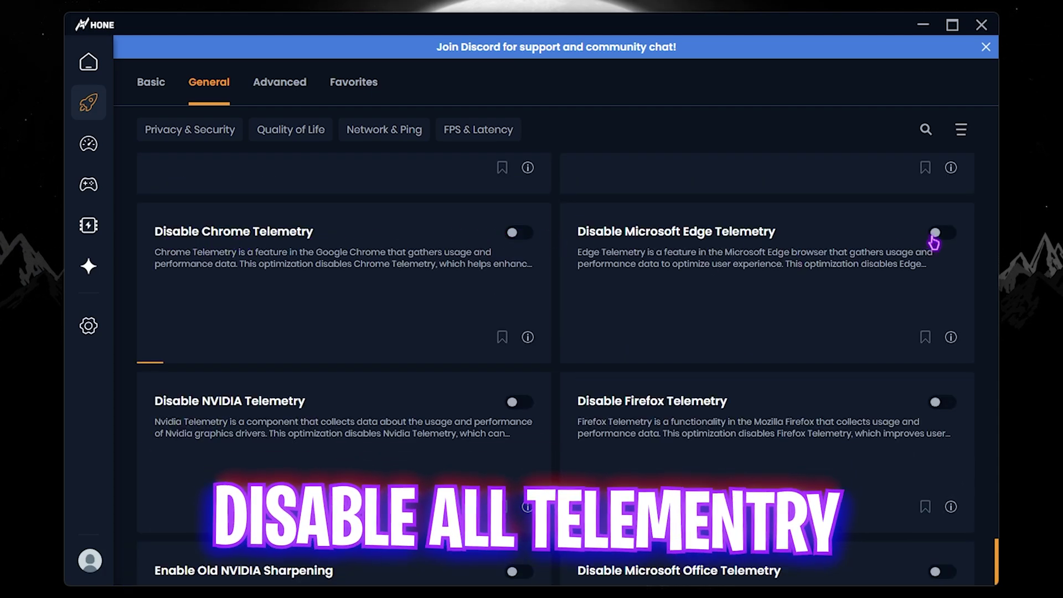
left_click(527, 405)
left_click(943, 405)
scroll(636, 429, "down", 3)
left_click(940, 355)
Step: Turn on Disable Visual Studio Telemetry, Disable Windows Telemetry (DiagTrack) and Remove Windows Settings Ads in the General optimizations
scroll(589, 395, "down", 1)
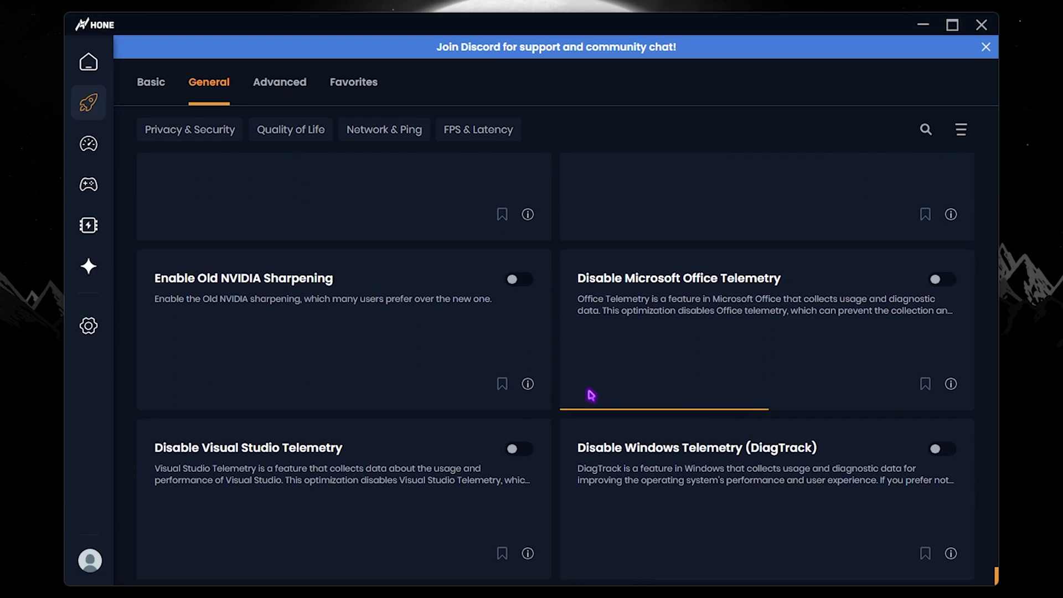
left_click(510, 450)
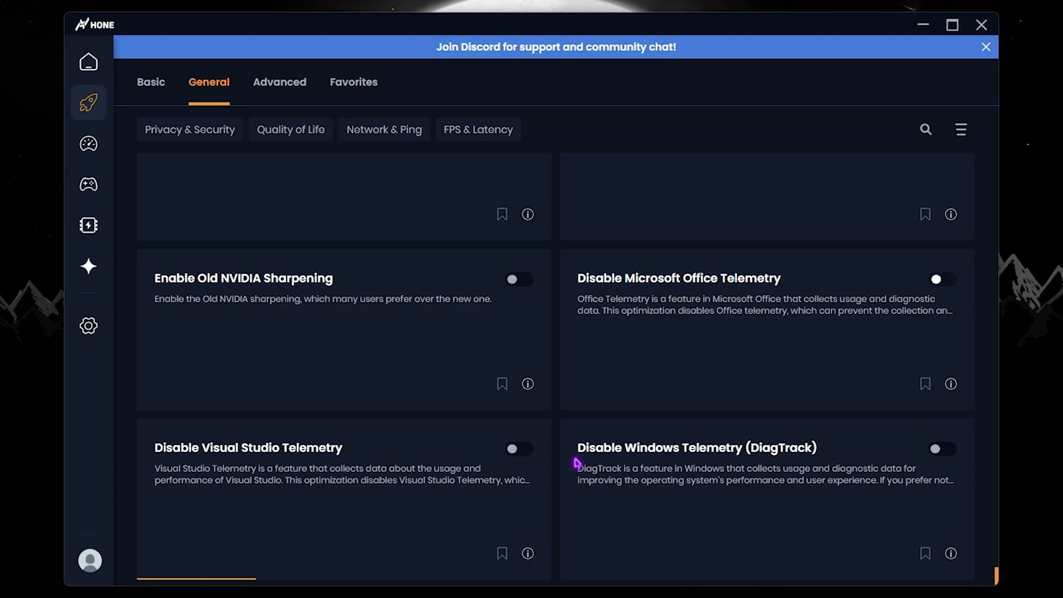
left_click(950, 450)
scroll(670, 493, "down", 4)
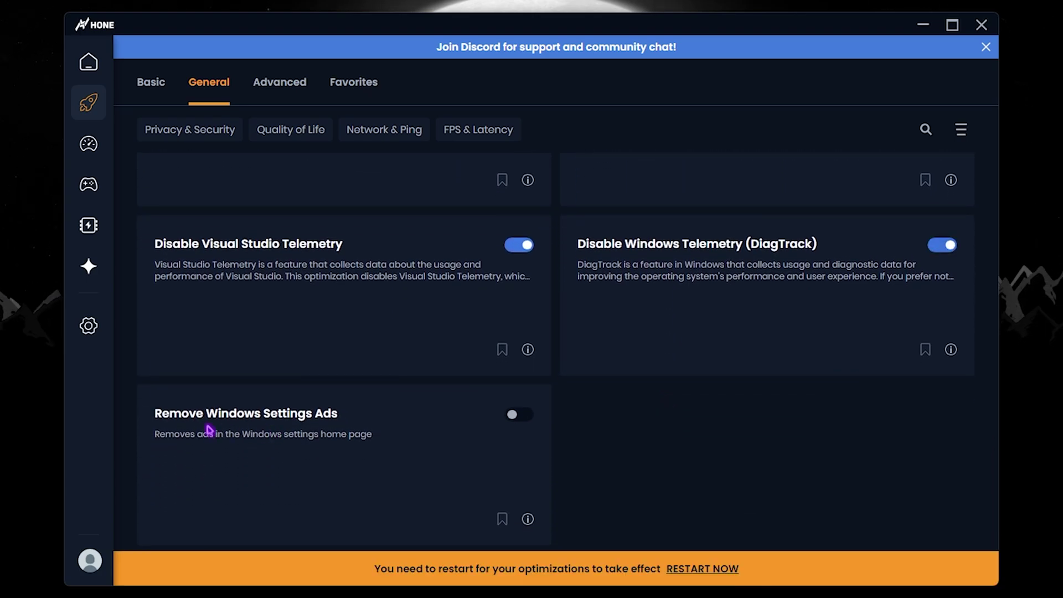
left_click(522, 416)
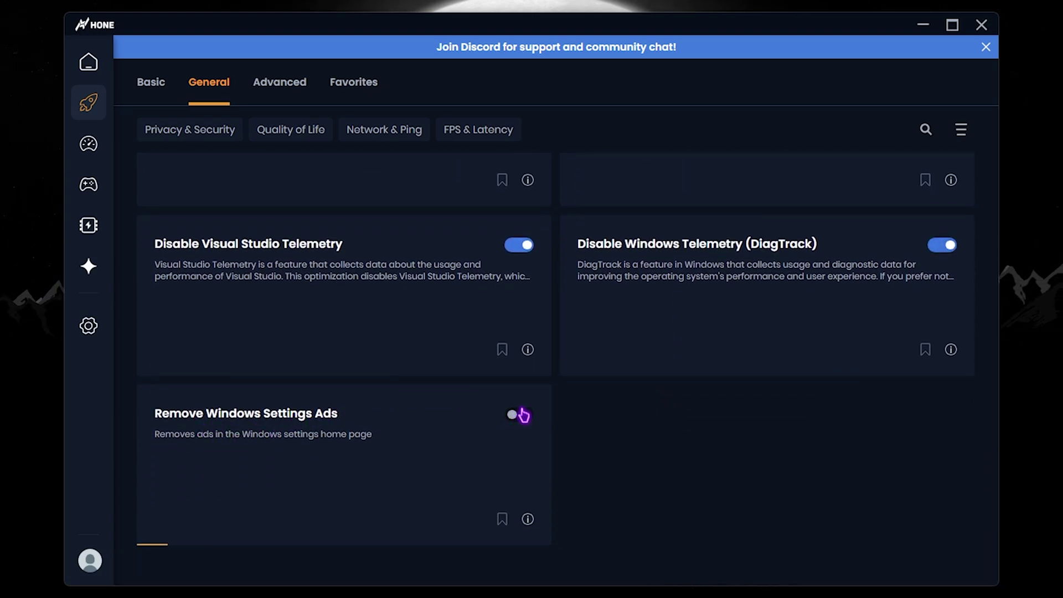
Step: Open the Advanced optimizations, accept the risk warning and turn on Disable Telemetry For Developers
left_click(294, 91)
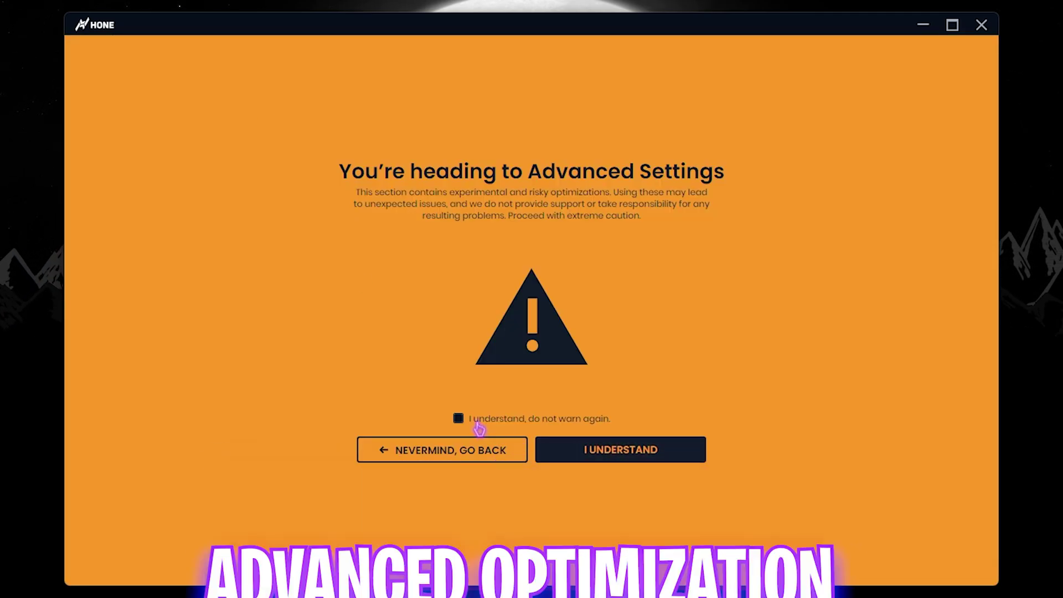
left_click(624, 452)
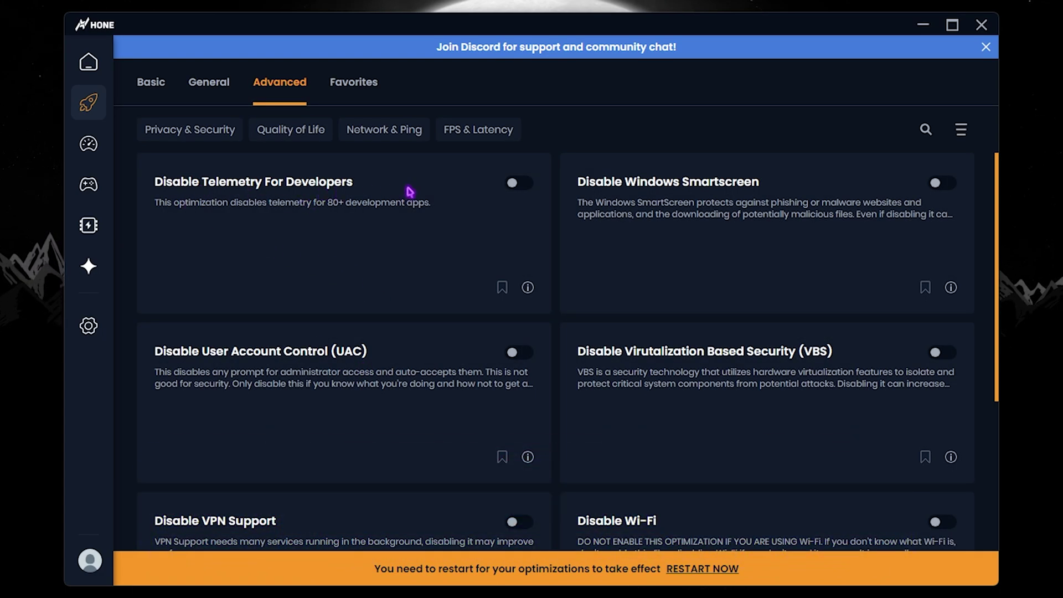
left_click(517, 186)
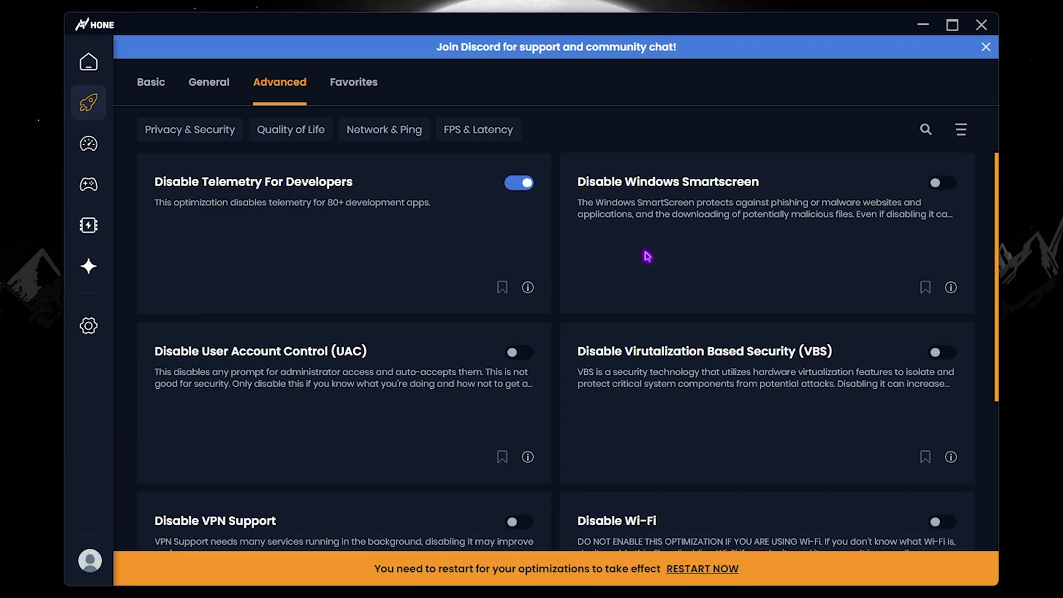
Step: Run the Junk Cleaner boost from Boost Up, answering yes to skip the advanced cleanup, and finish boosting
mouse_move(138, 151)
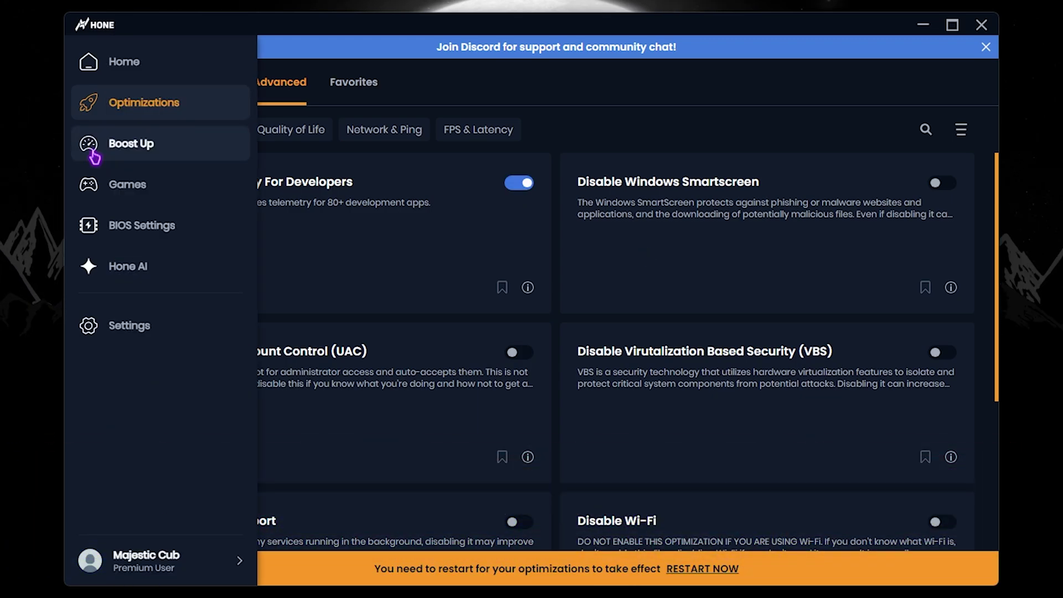
left_click(139, 151)
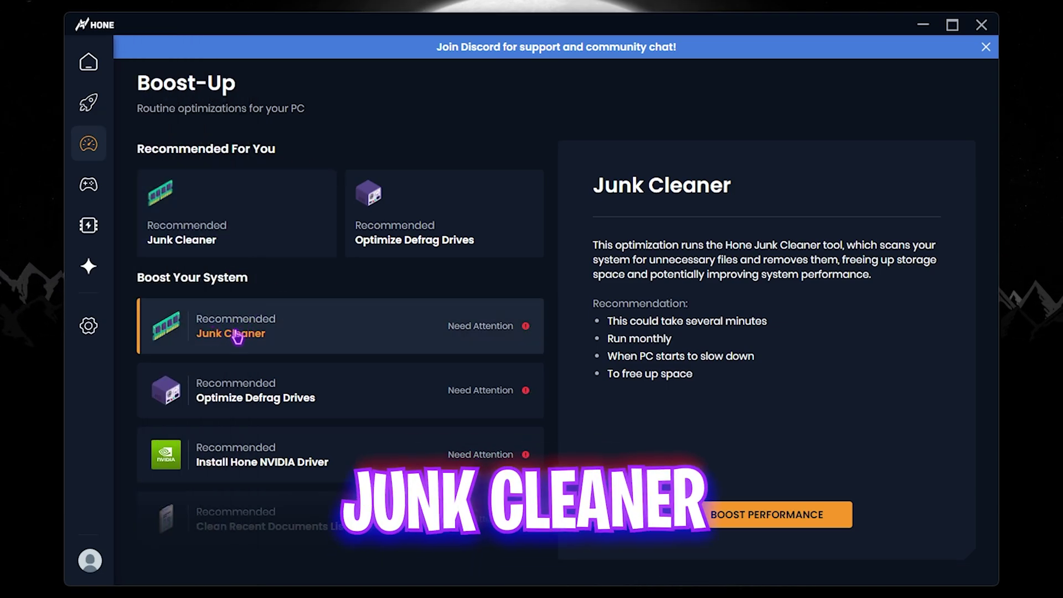
left_click(798, 517)
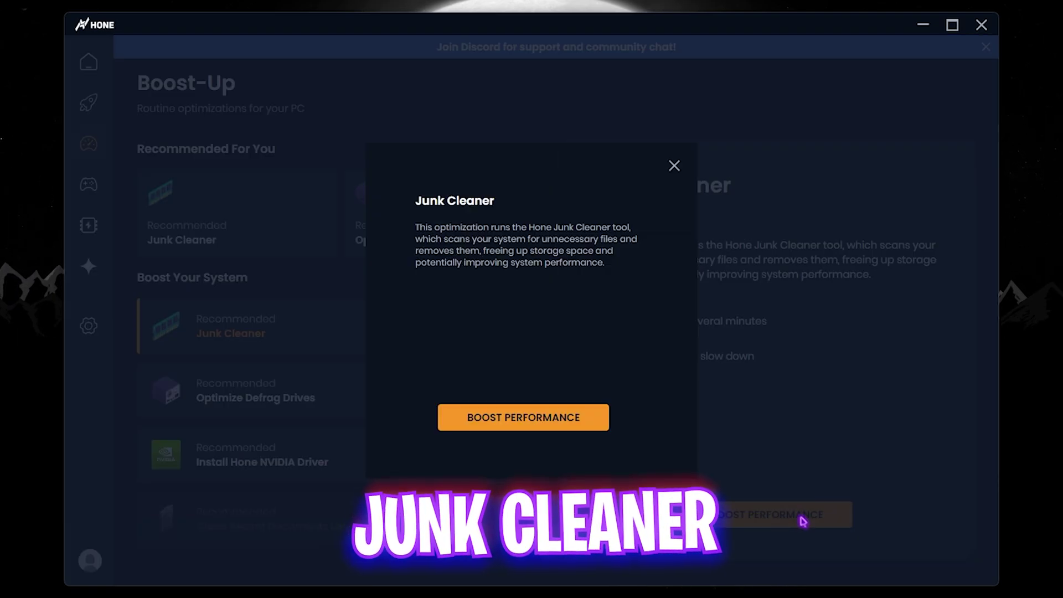
left_click(526, 422)
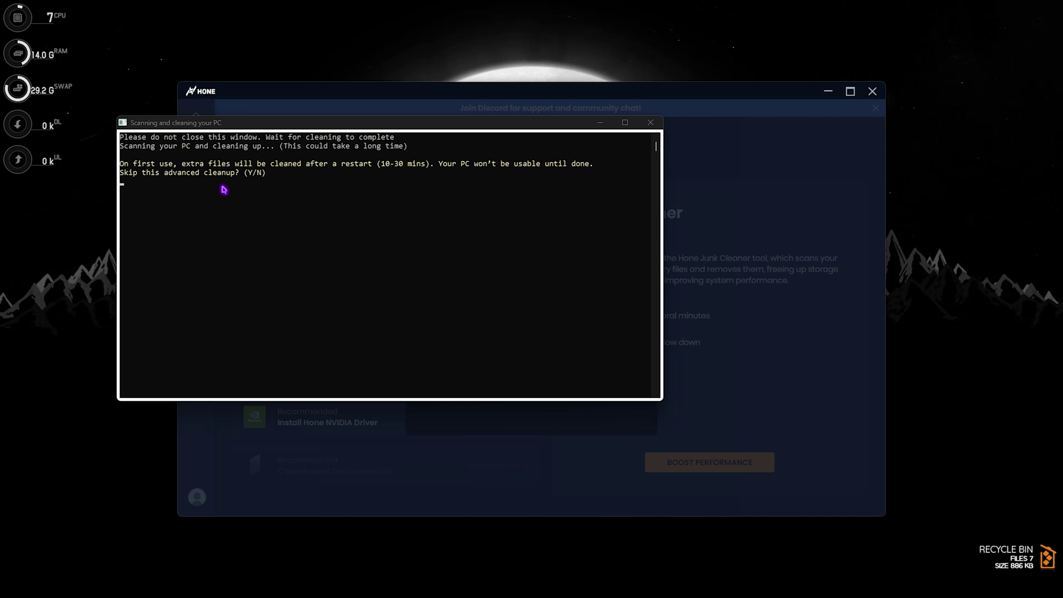
key("y")
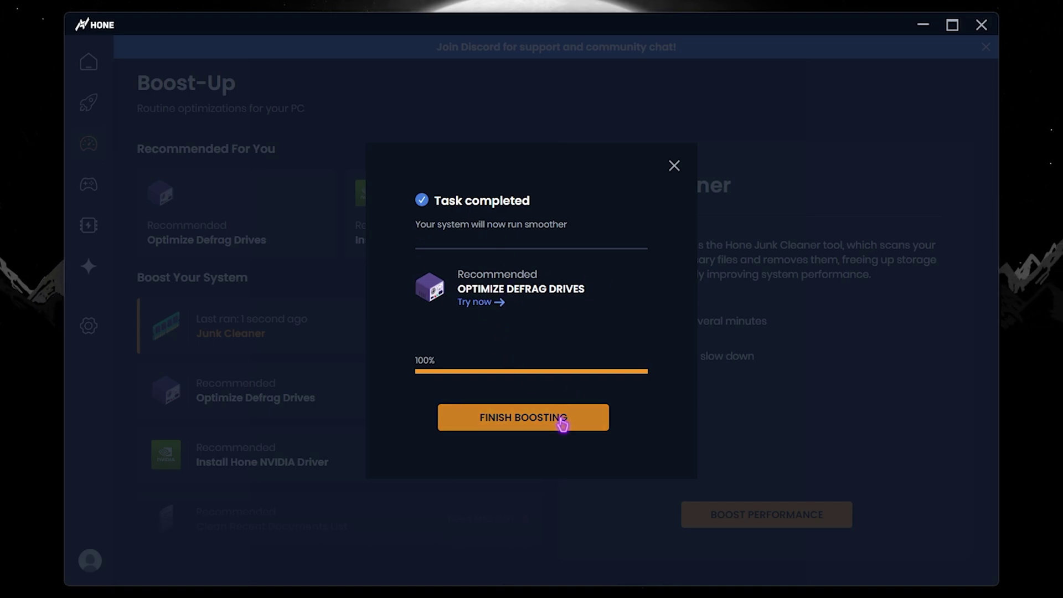
left_click(562, 424)
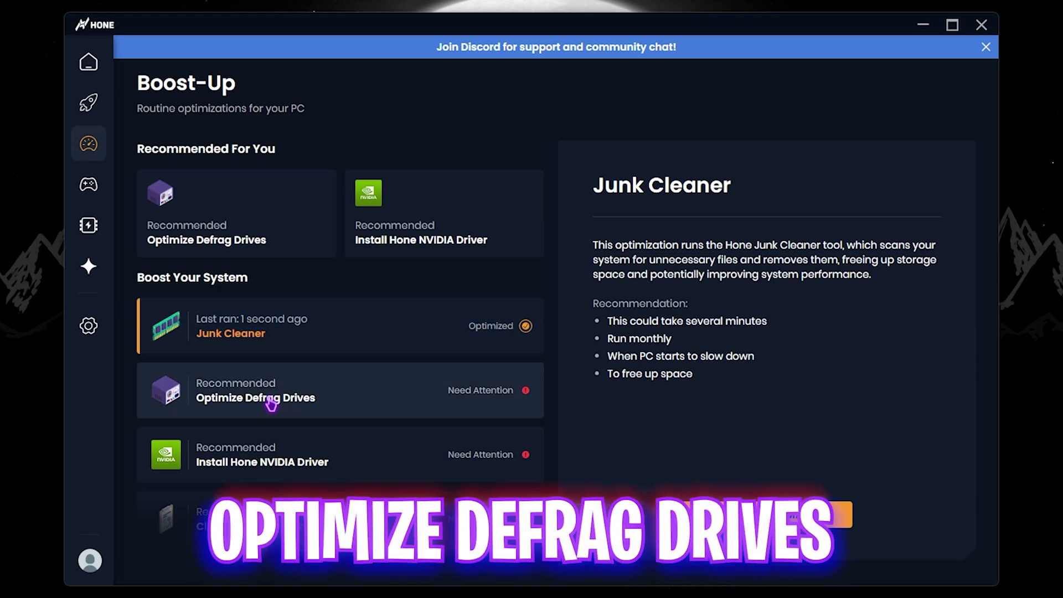
Step: Start the Optimize Defrag Drives boost to defragment the disk drives
left_click(238, 403)
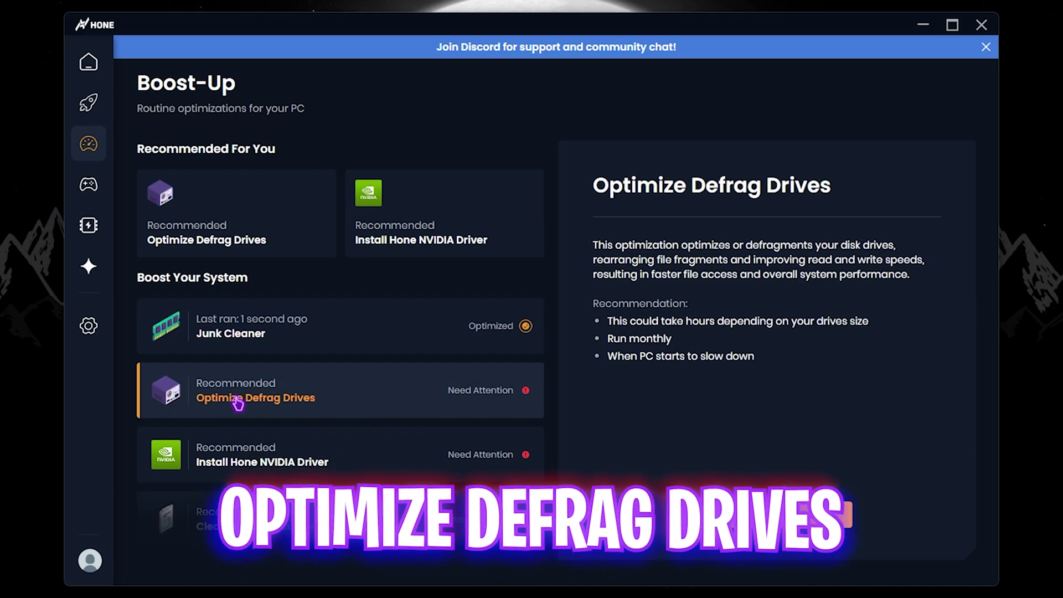
left_click(733, 519)
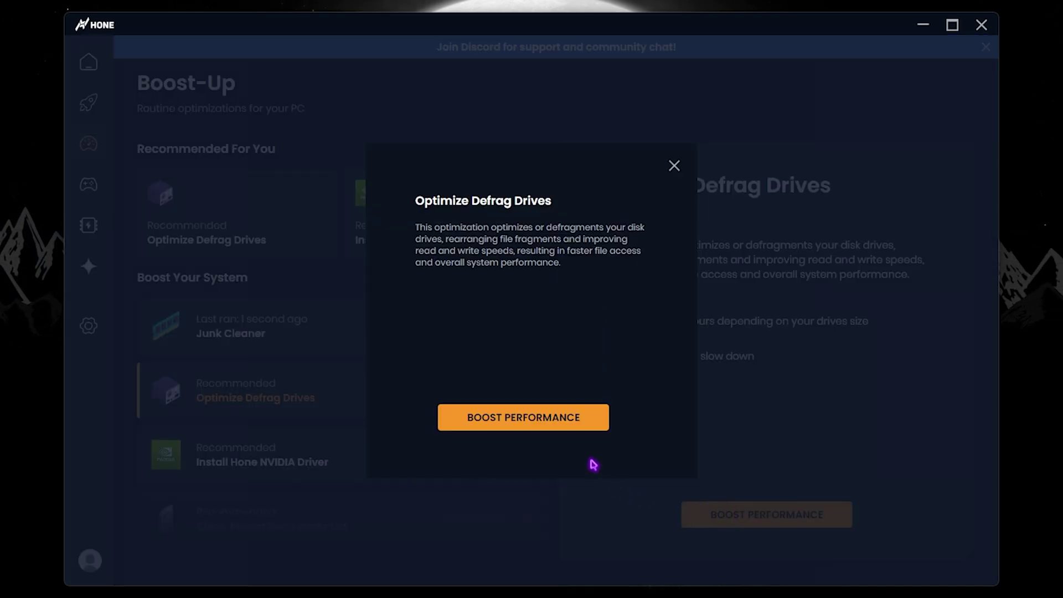
left_click(558, 427)
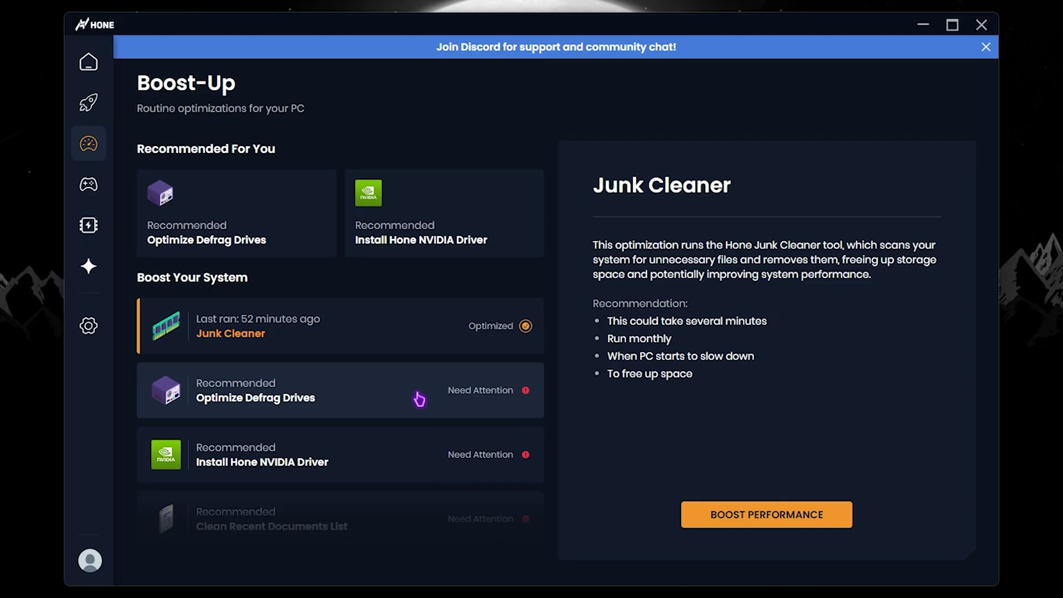
Step: Start the Scan & Fix Drive Errors boost to check the disk drives with Chkdsk
scroll(419, 399, "down", 4)
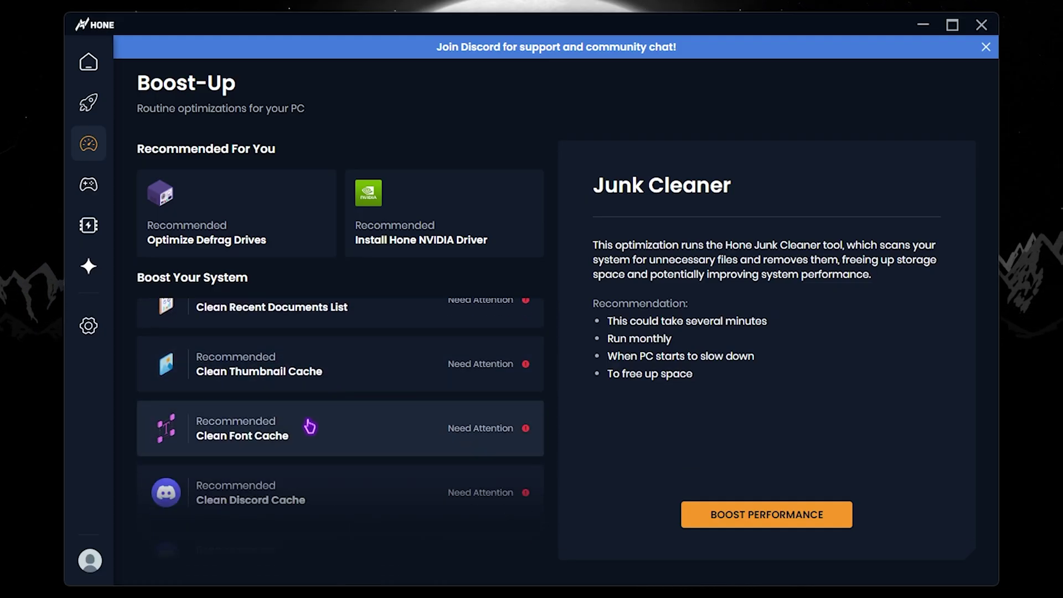
scroll(373, 427, "down", 3)
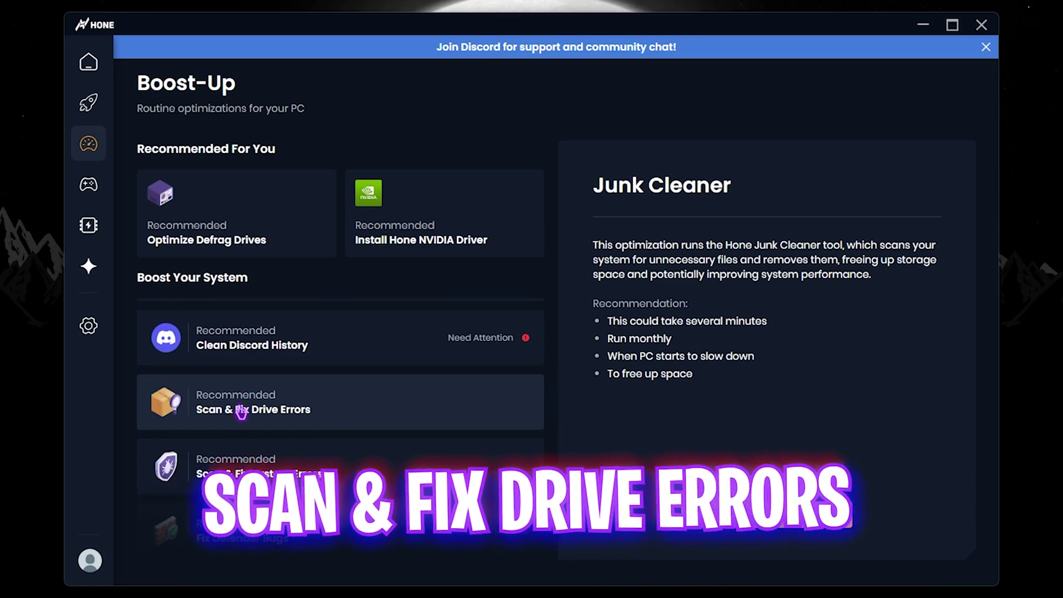
left_click(258, 410)
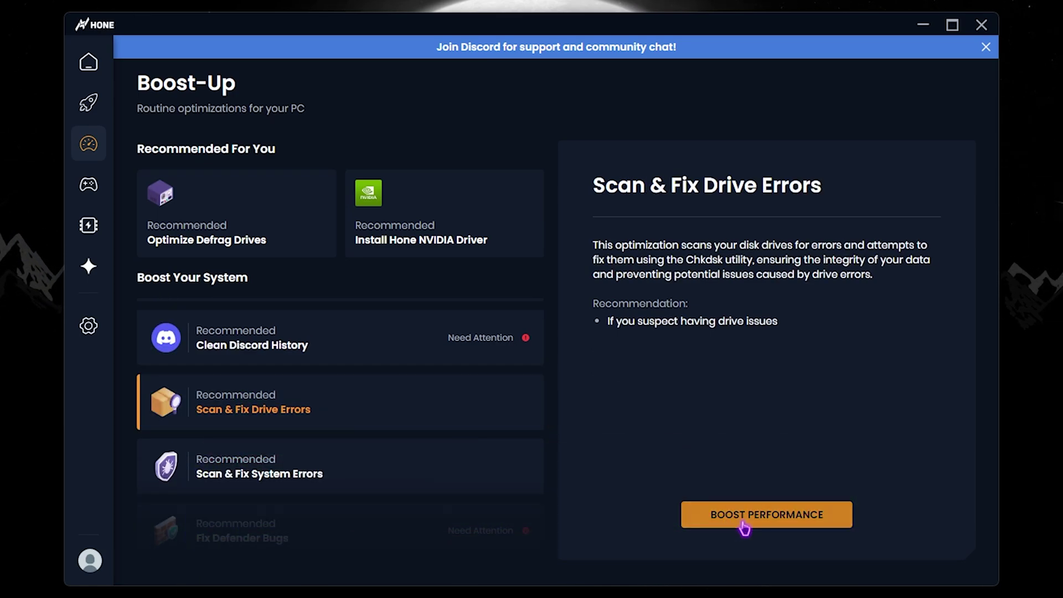
left_click(745, 516)
left_click(547, 429)
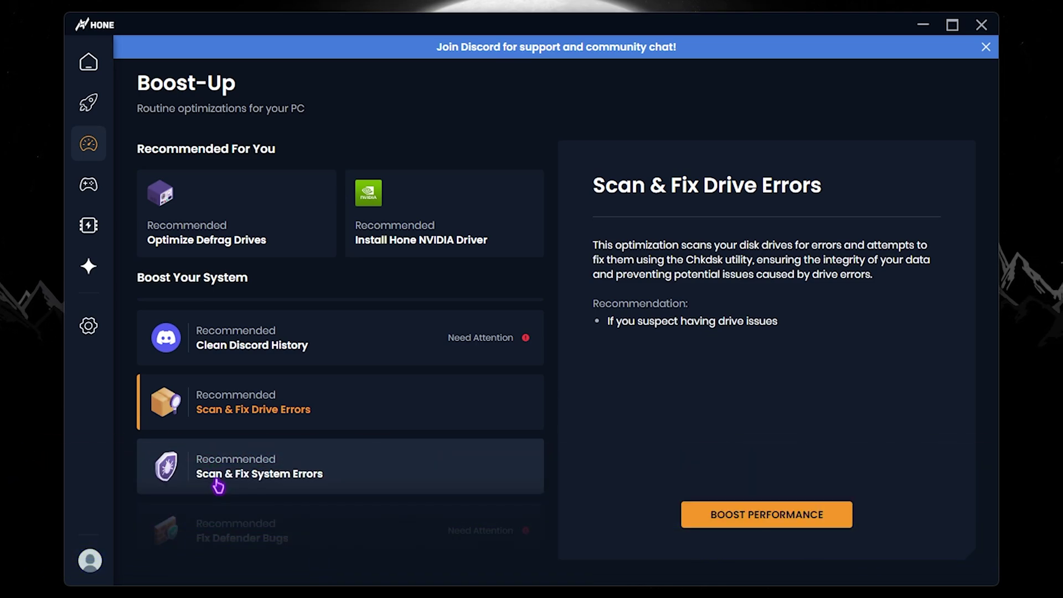
Step: Run the Scan & Fix System Errors boost and finish boosting once the task completes
left_click(218, 486)
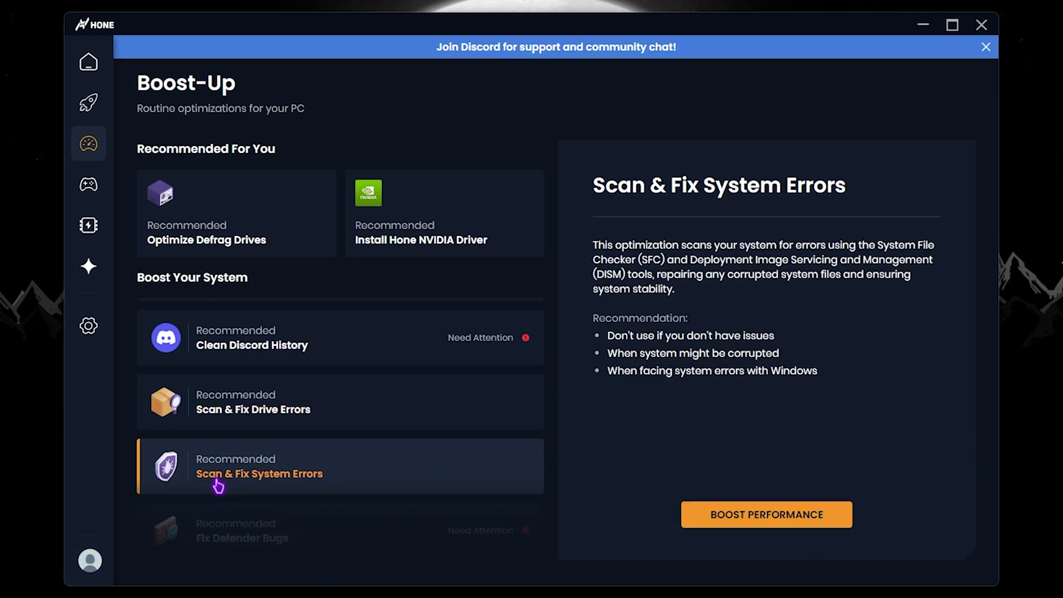
left_click(749, 516)
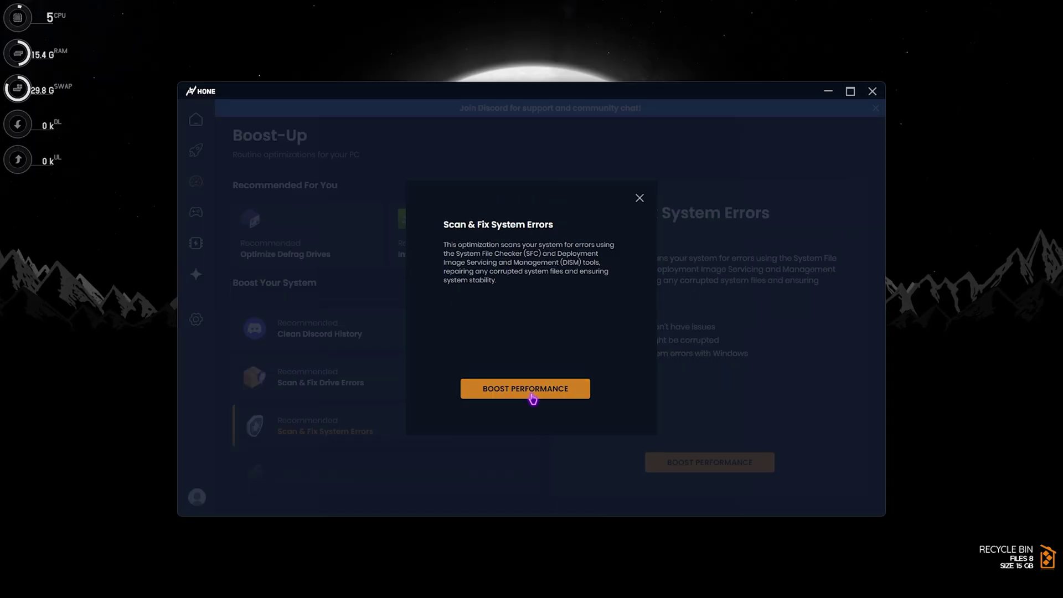
left_click(532, 424)
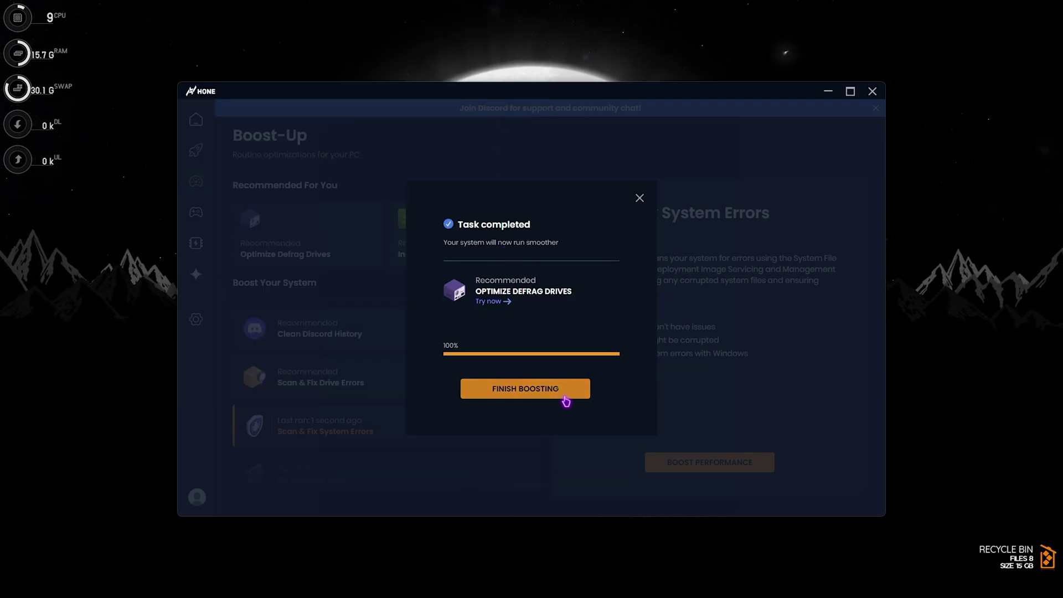
left_click(565, 397)
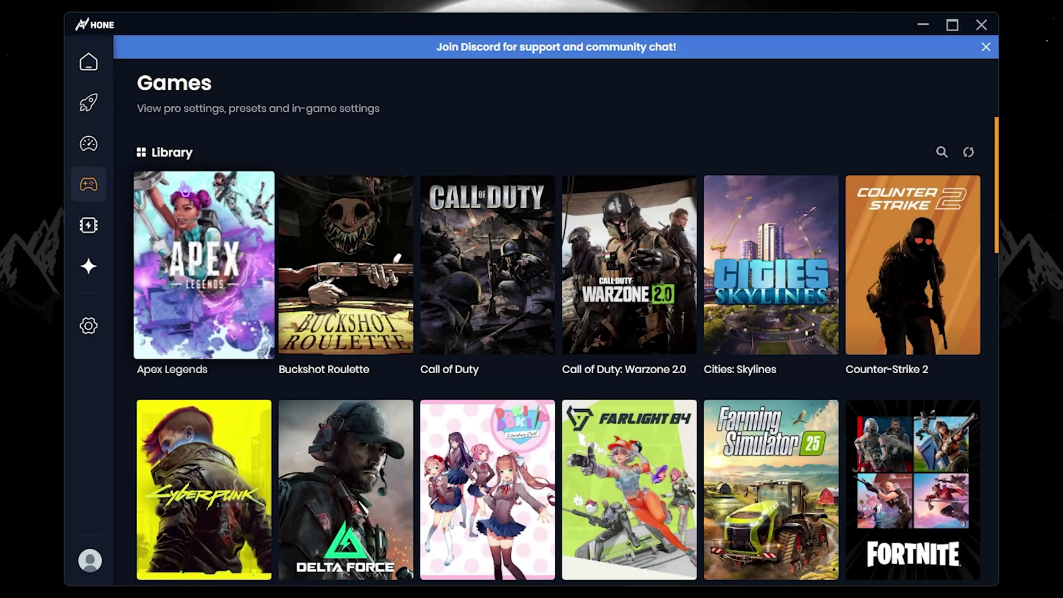
Step: Browse the Games library for the titles that offer pro settings, presets and in-game settings
mouse_move(122, 188)
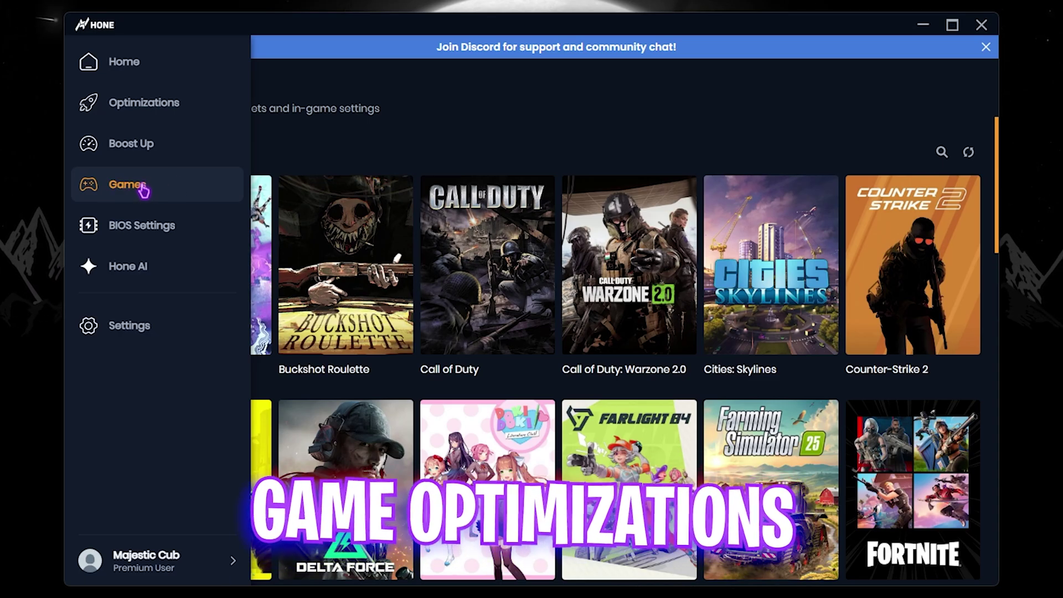
scroll(335, 199, "down", 2)
scroll(346, 200, "down", 10)
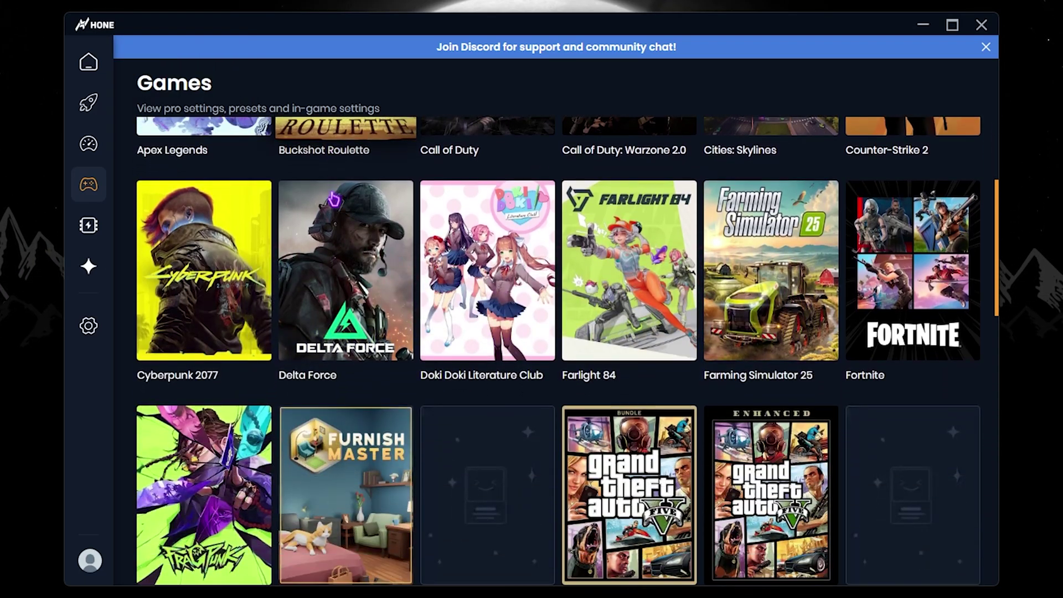
scroll(348, 339, "up", 10)
scroll(348, 339, "down", 2)
scroll(348, 339, "down", 6)
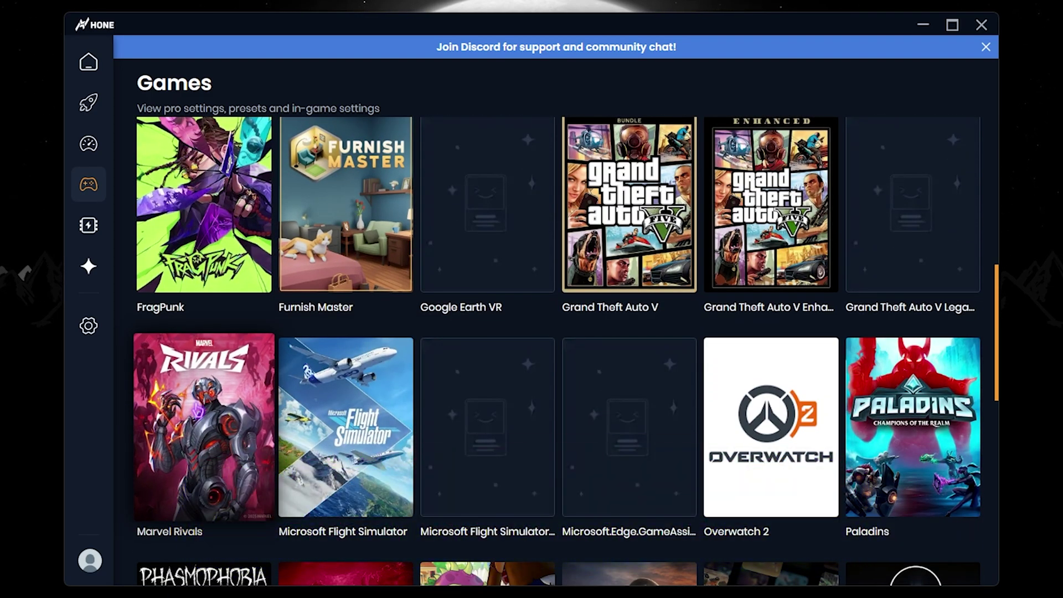
Step: Open the Best Performance preset for Marvel Rivals and review the optimizations it includes
left_click(211, 407)
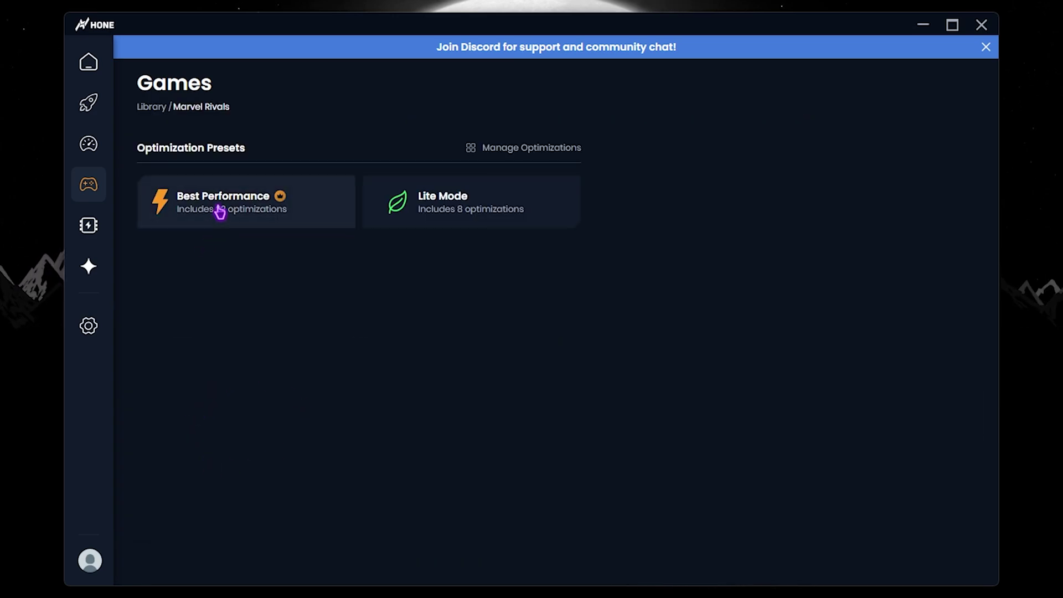
left_click(254, 224)
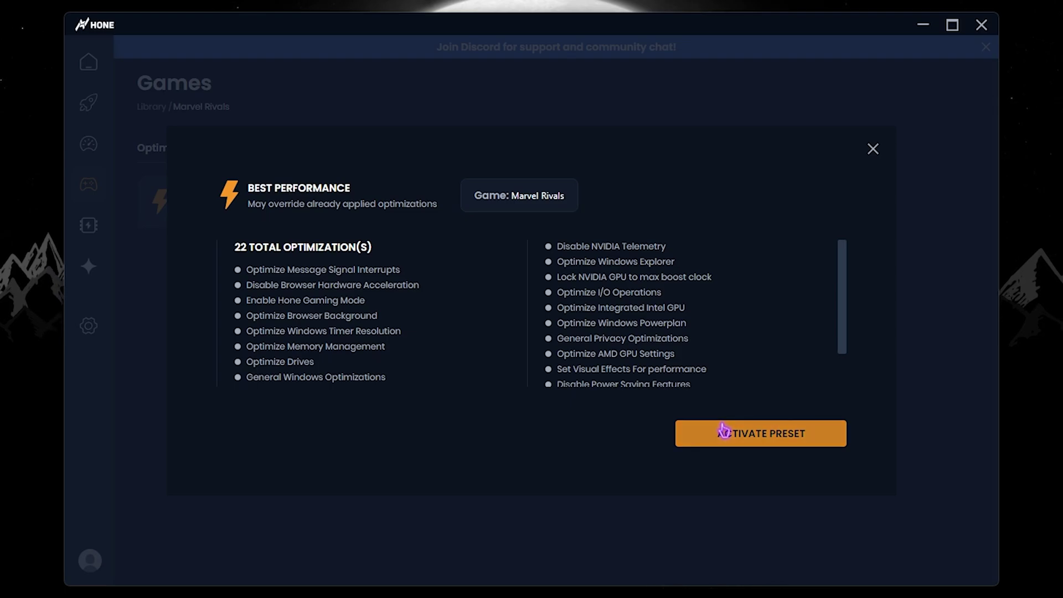
scroll(669, 306, "down", 1)
scroll(560, 303, "up", 1)
scroll(410, 285, "down", 1)
scroll(382, 316, "up", 1)
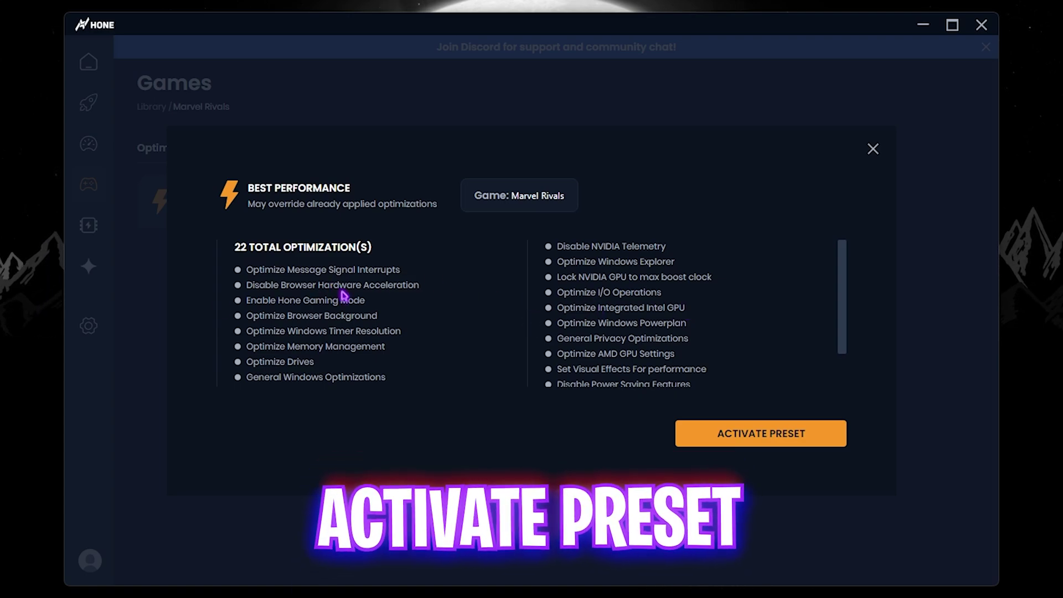
scroll(360, 304, "down", 3)
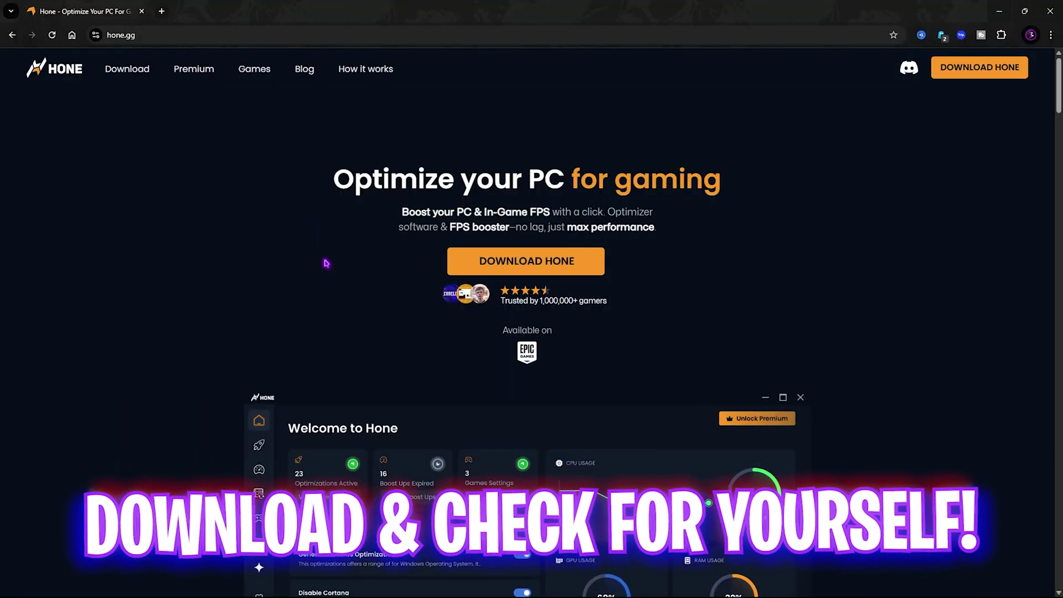
Step: In the browser, look through the hone.gg home page, covering the app preview, supported games and Improve Gaming Performance features
scroll(327, 266, "down", 5)
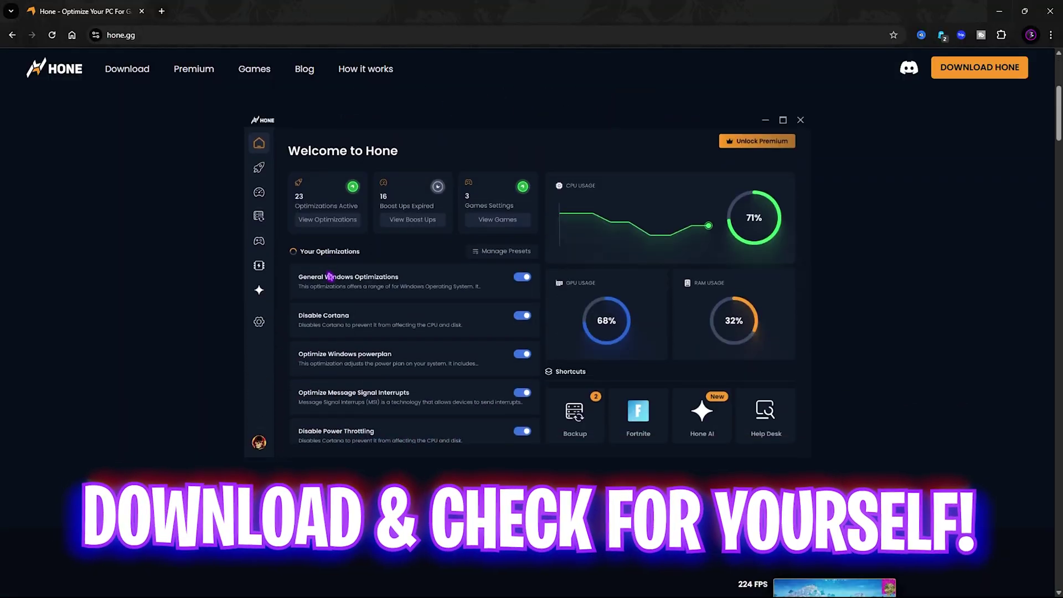
scroll(330, 278, "down", 15)
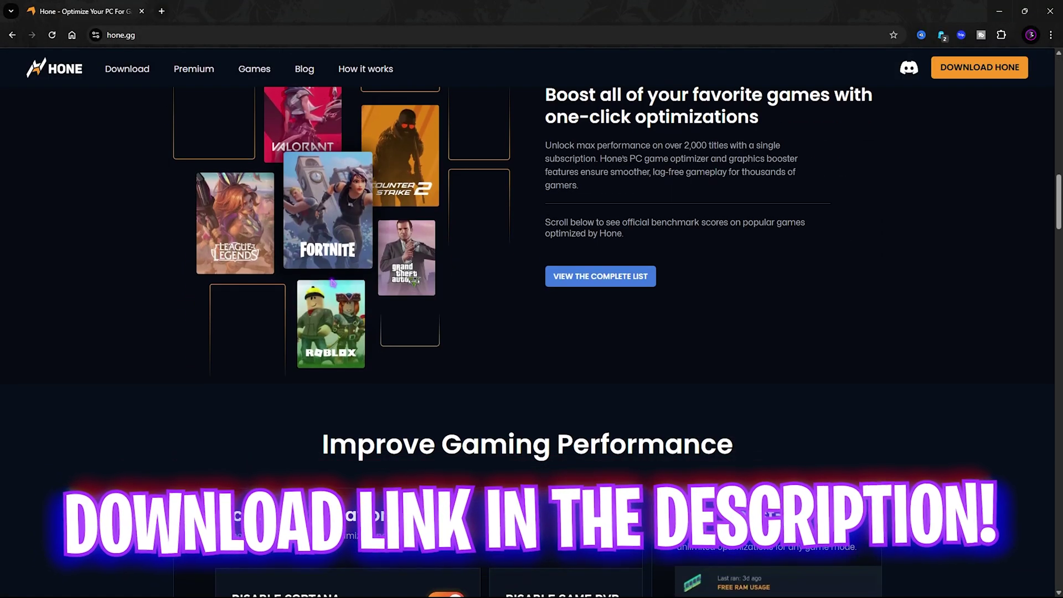
scroll(333, 282, "down", 4)
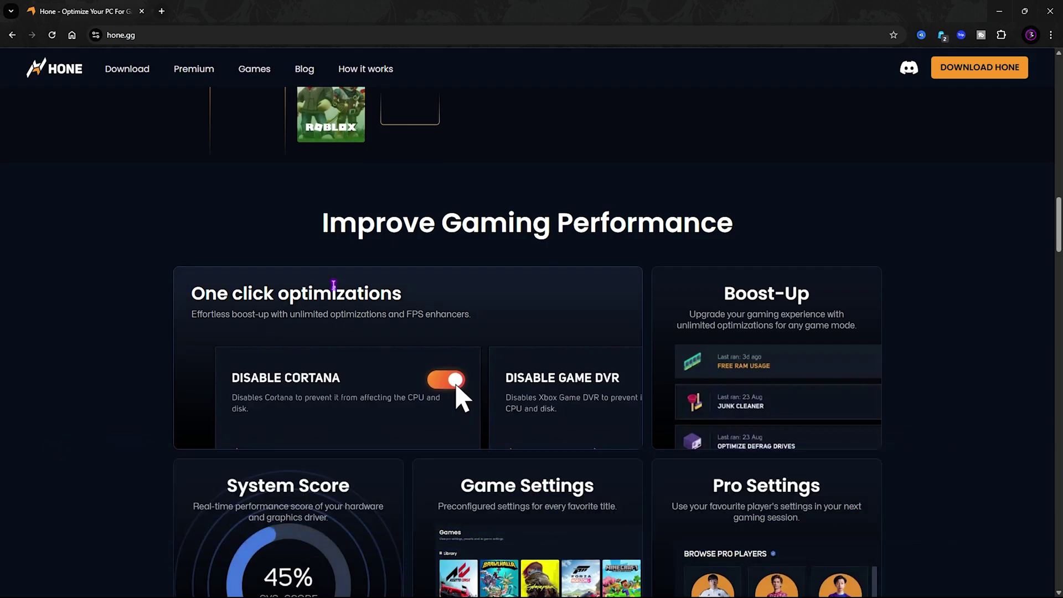
scroll(333, 285, "down", 4)
scroll(336, 295, "up", 20)
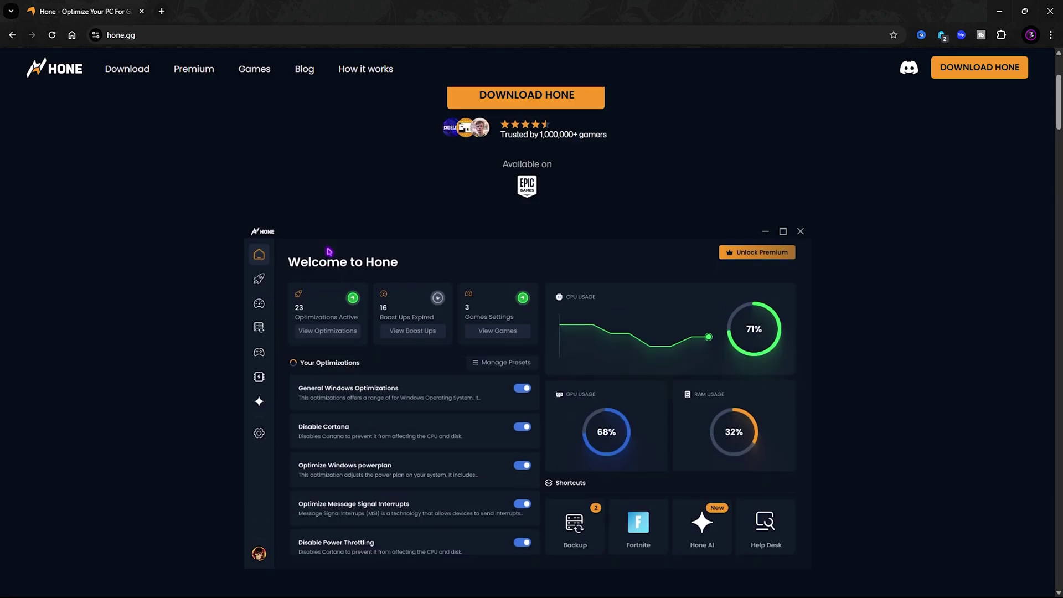
scroll(313, 238, "up", 3)
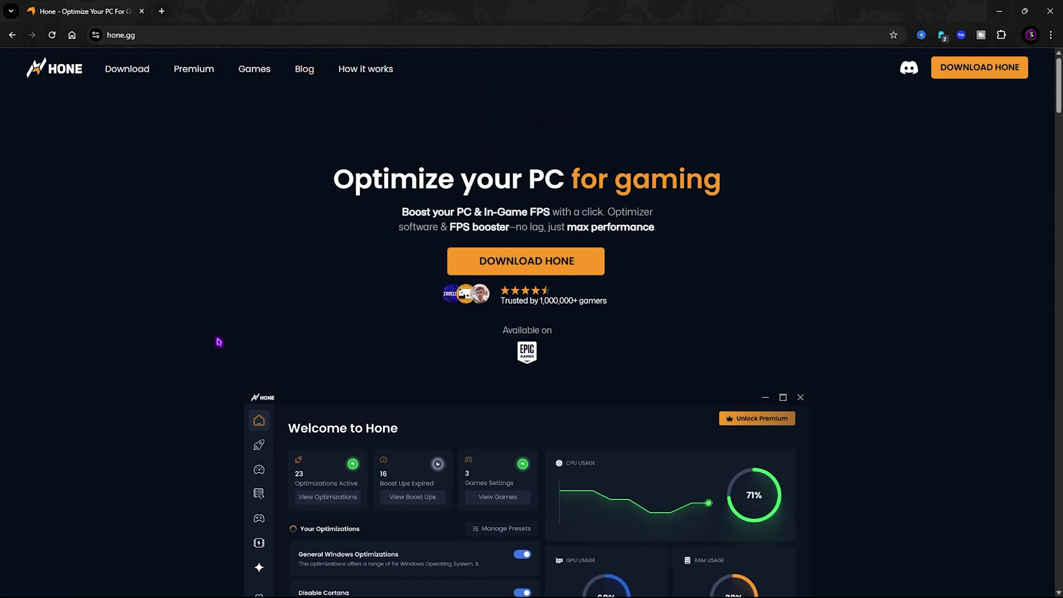